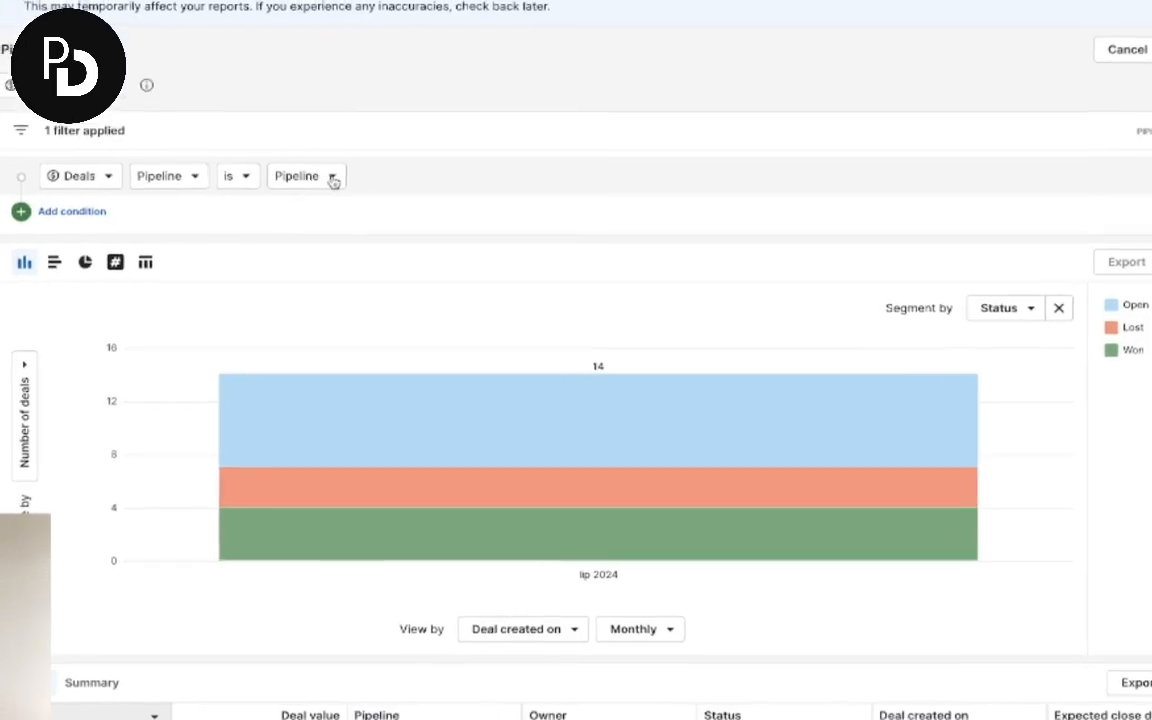
# Step: Keep Pipeline as the pipeline filter value and add a deals condition for Won time is This quarter
pyautogui.click(452, 299)
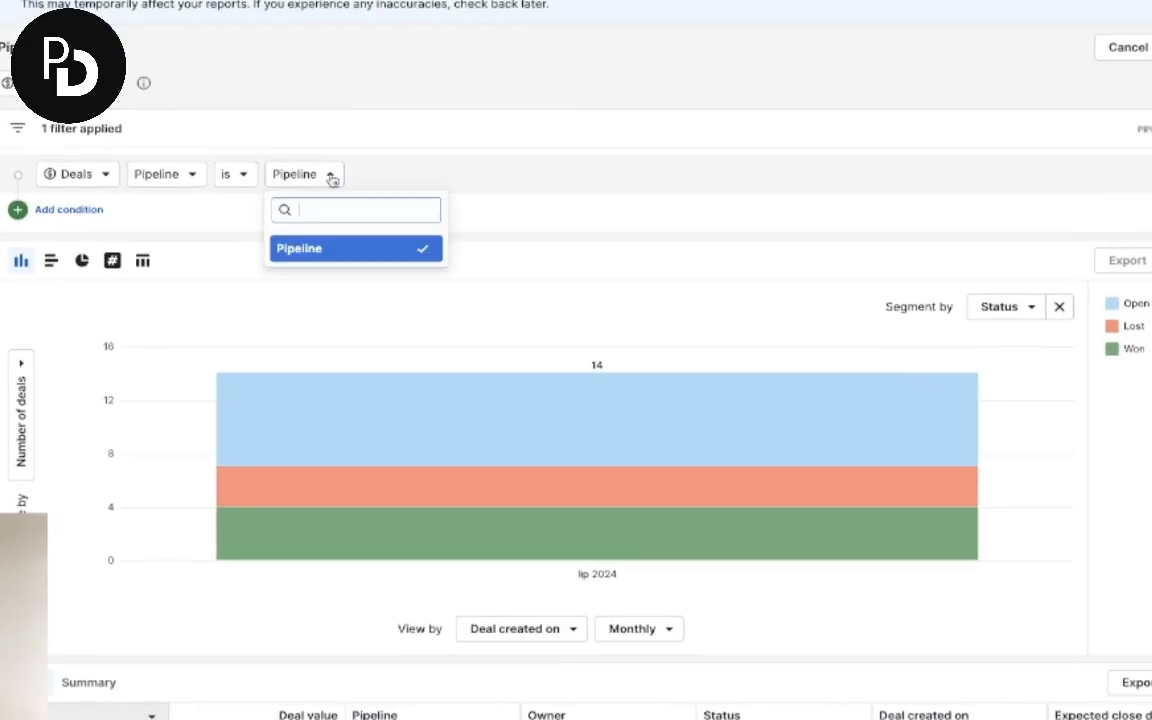
pyautogui.click(329, 258)
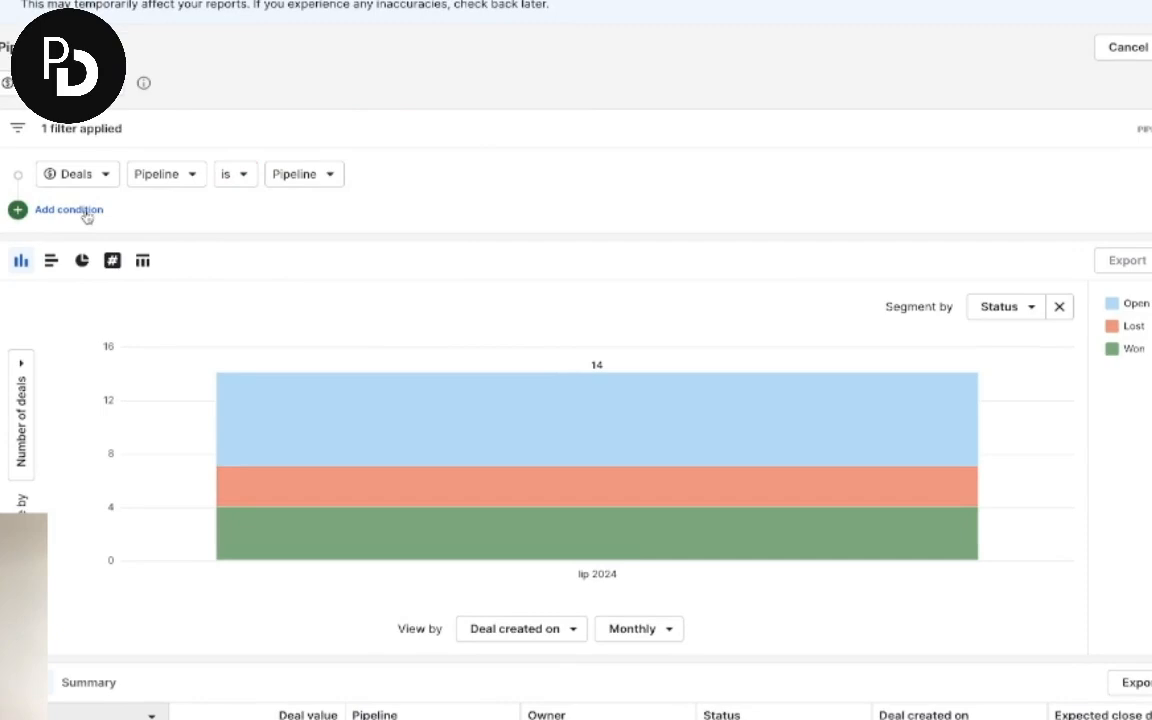
pyautogui.click(70, 210)
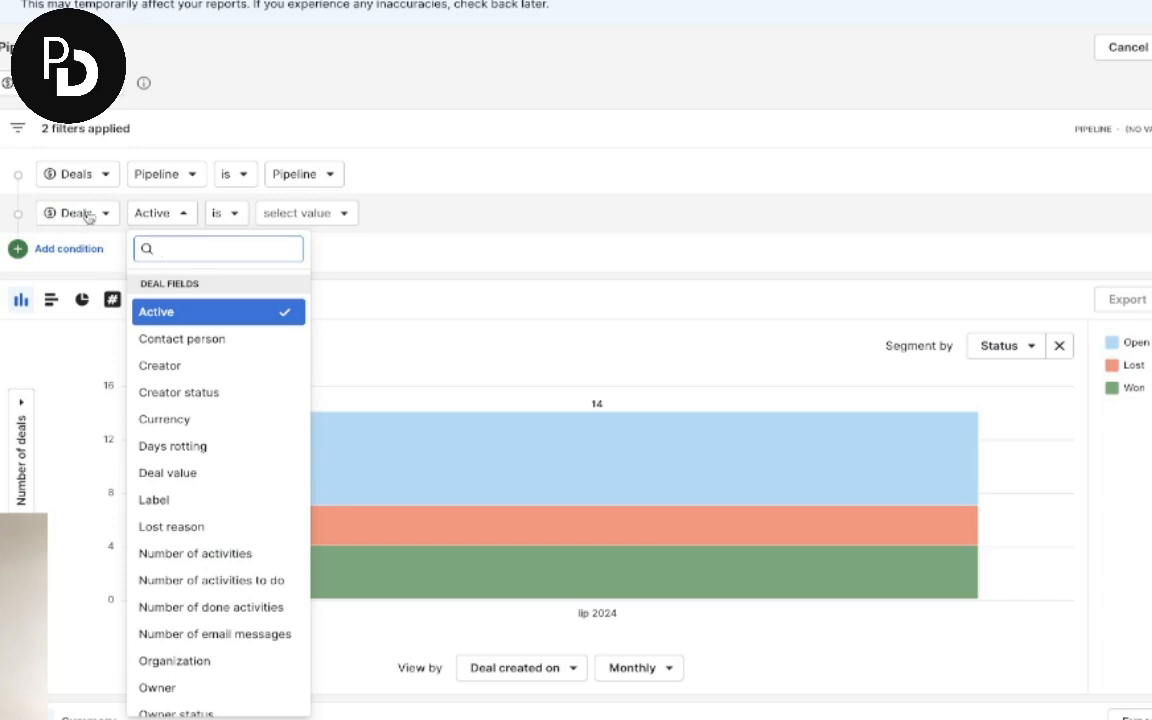
pyautogui.click(186, 214)
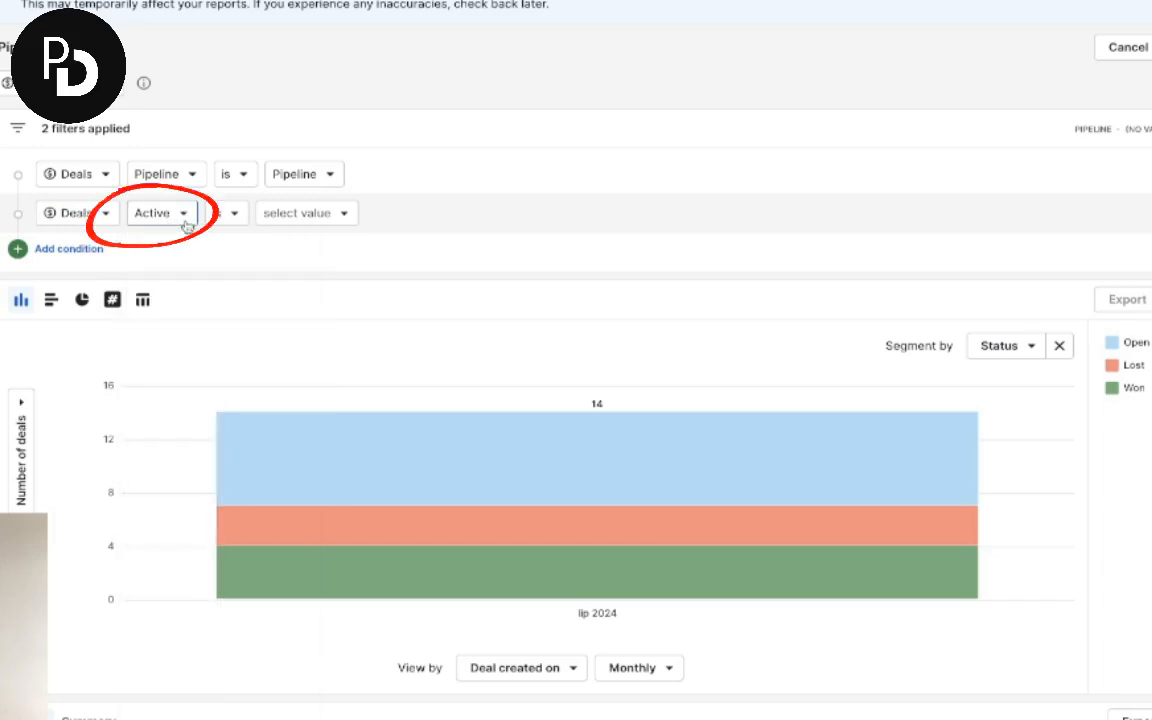
pyautogui.click(186, 214)
pyautogui.scroll(-10, 215, 500)
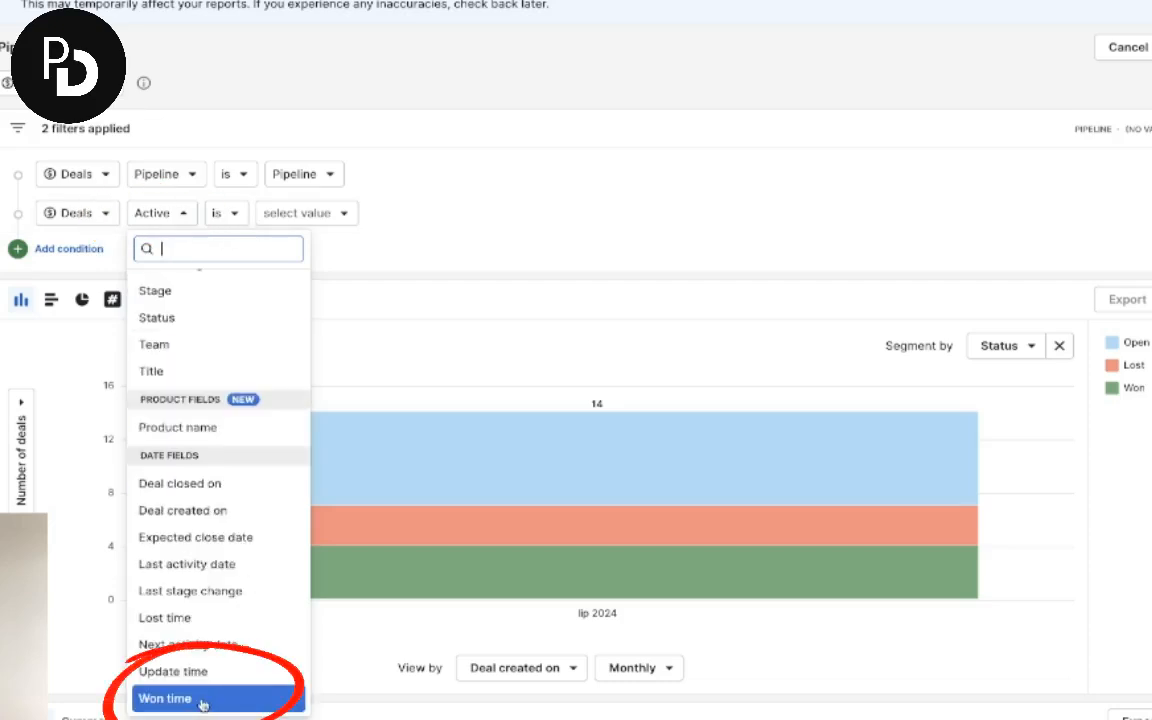
pyautogui.click(201, 699)
pyautogui.click(339, 214)
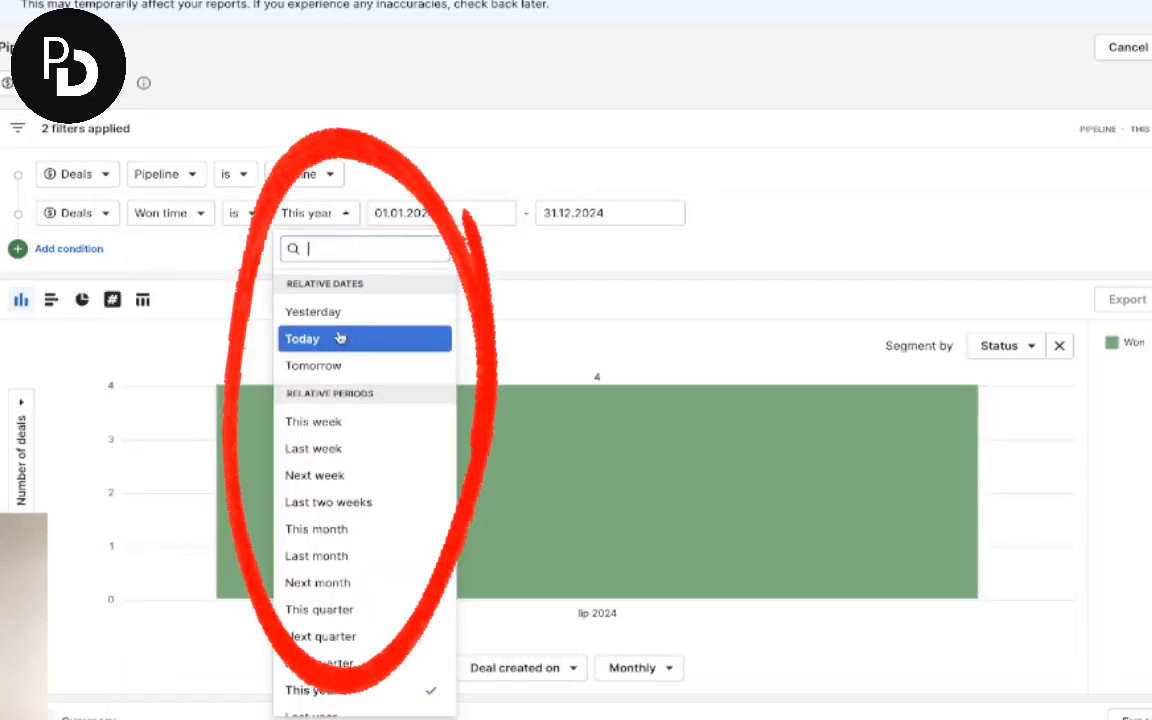
pyautogui.click(360, 612)
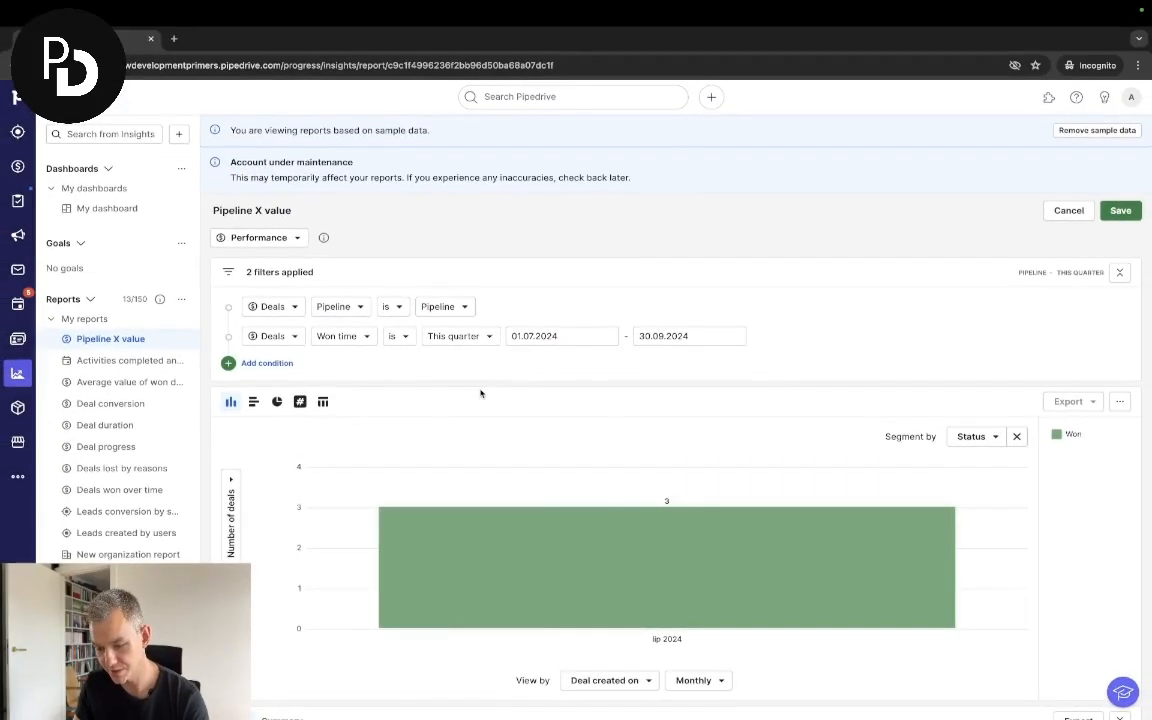
# Step: Examine the start and end date calendars and the relative period options of the Won time condition
pyautogui.click(562, 338)
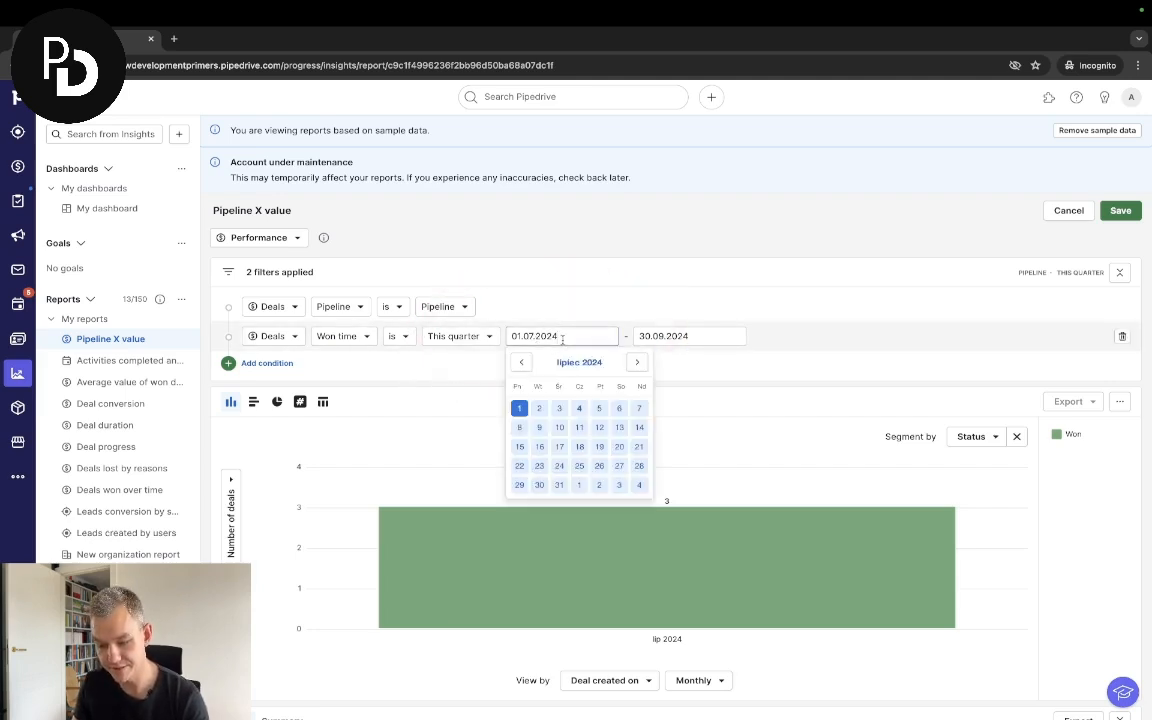
pyautogui.click(679, 338)
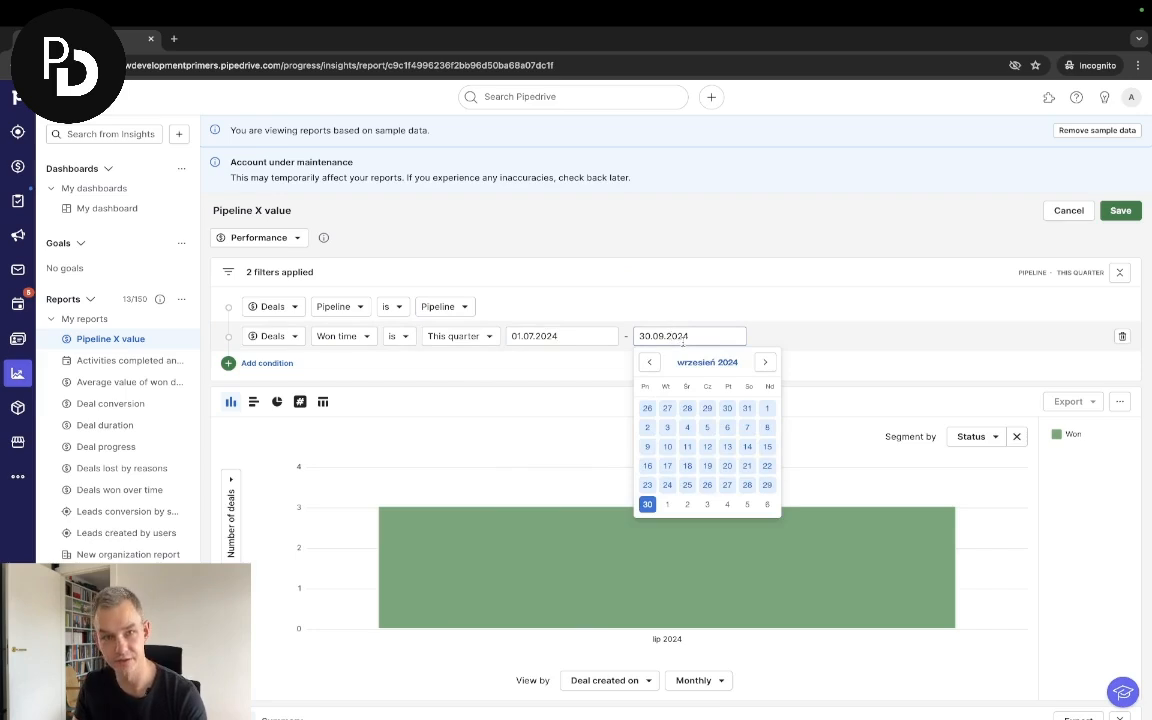
pyautogui.click(795, 327)
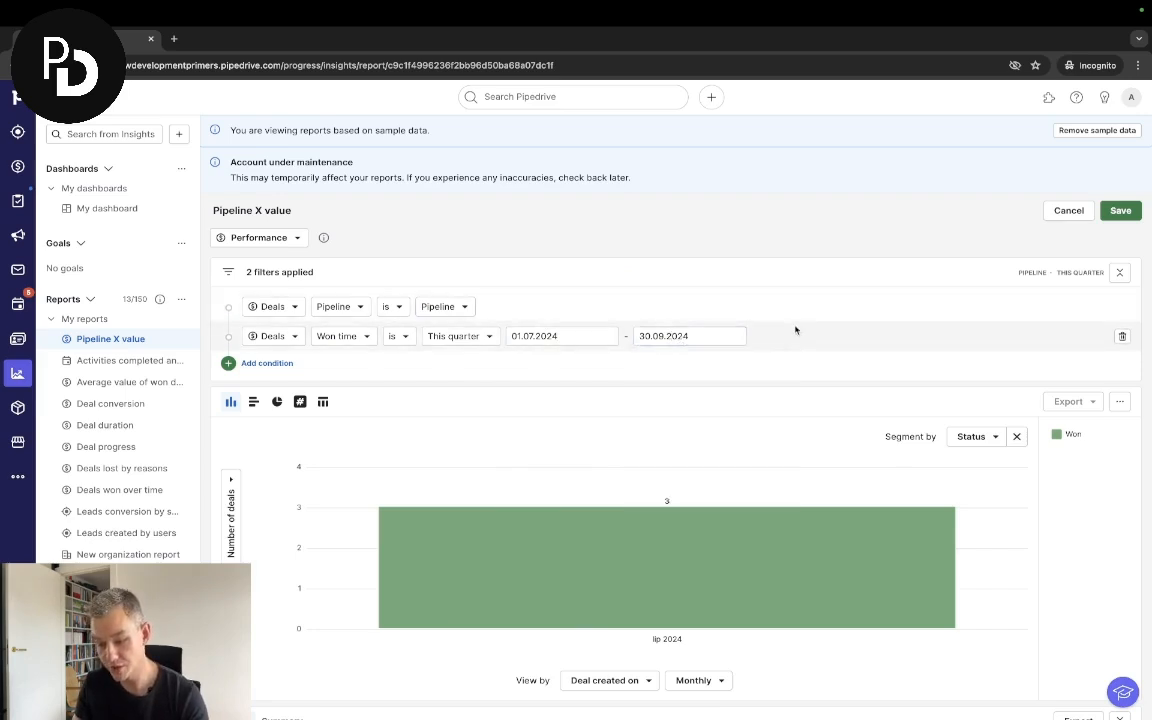
pyautogui.click(458, 337)
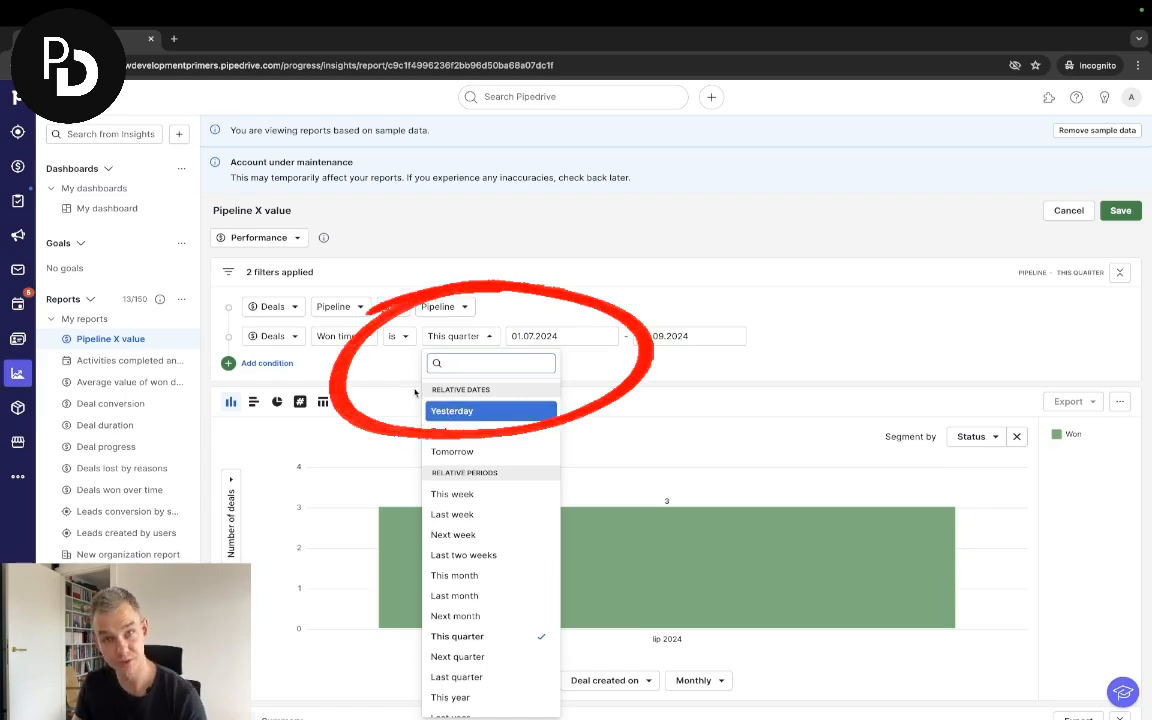
pyautogui.click(378, 367)
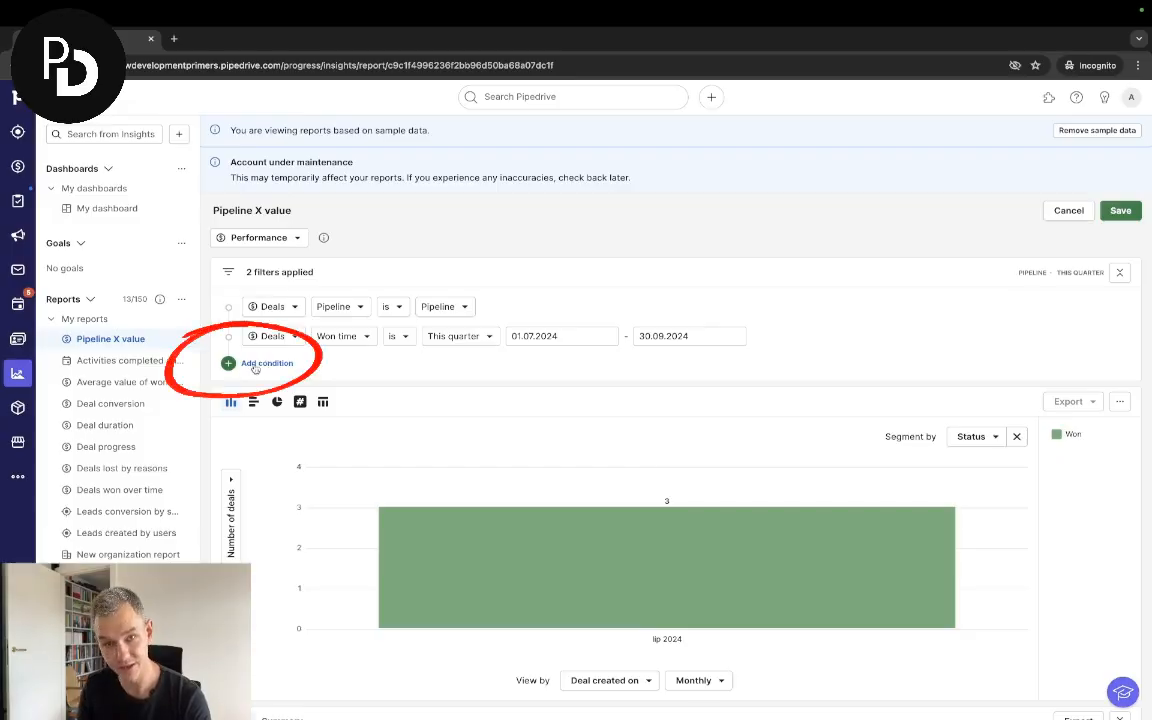
# Step: Add a third deals condition on Owner with the account's active user as its value
pyautogui.click(258, 364)
pyautogui.click(287, 346)
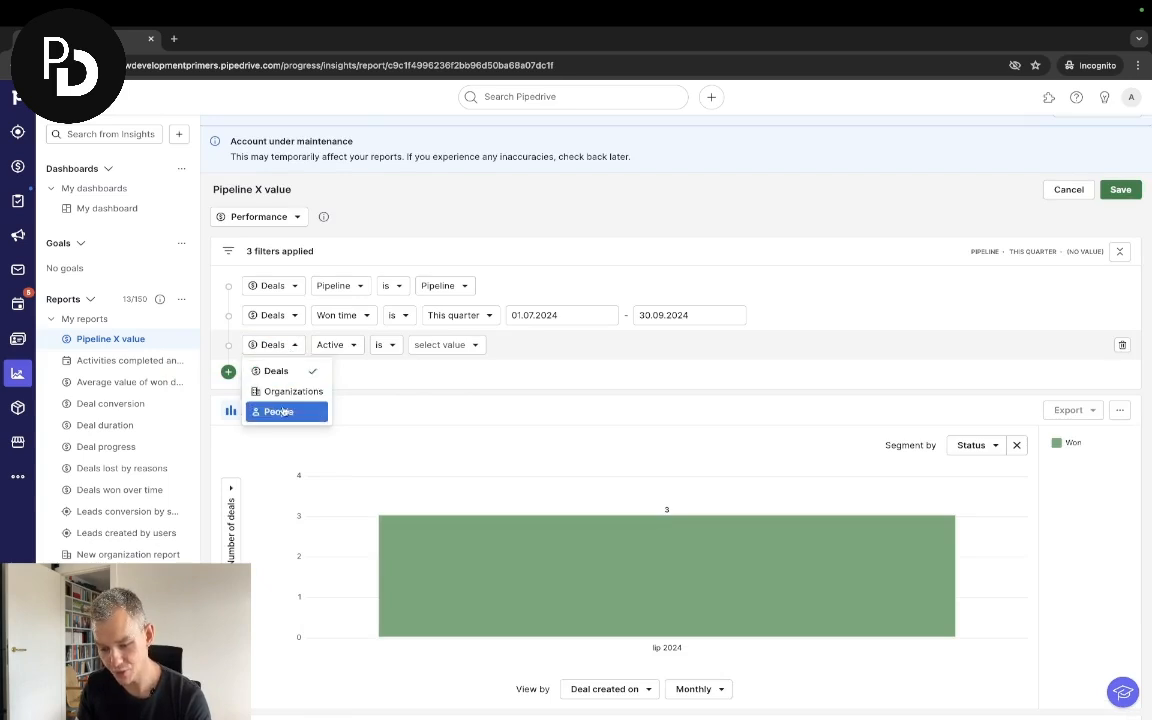
pyautogui.click(333, 344)
pyautogui.scroll(-5, 380, 545)
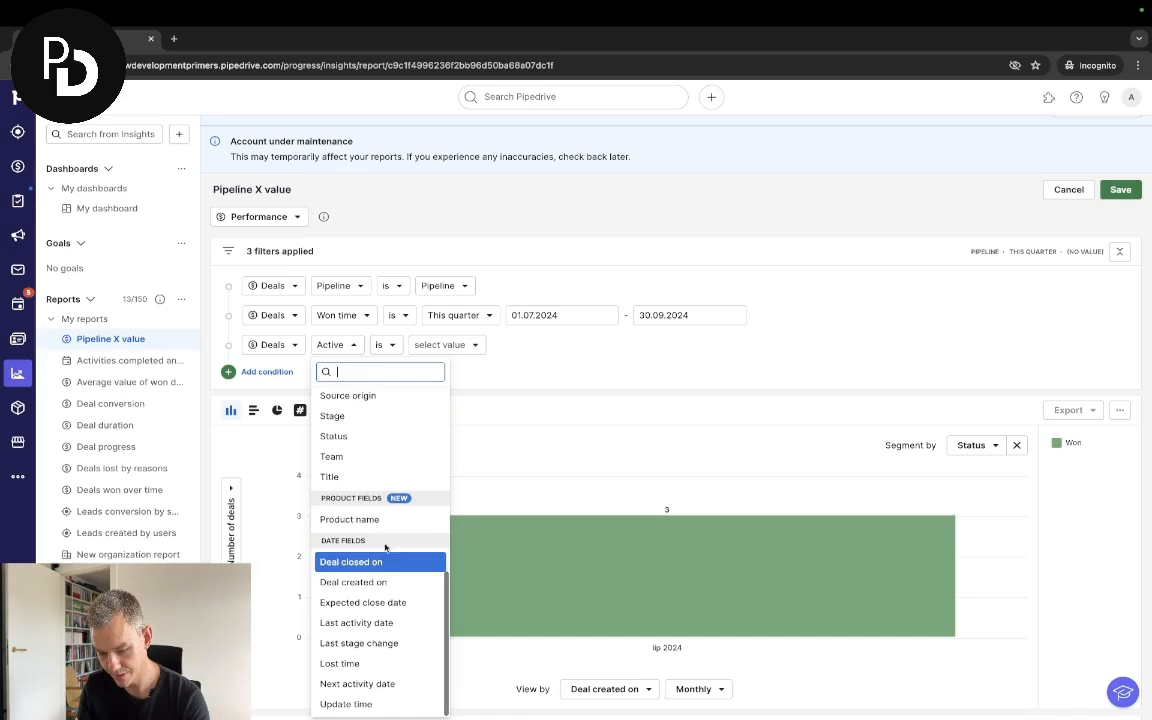
pyautogui.scroll(3, 385, 500)
pyautogui.click(366, 452)
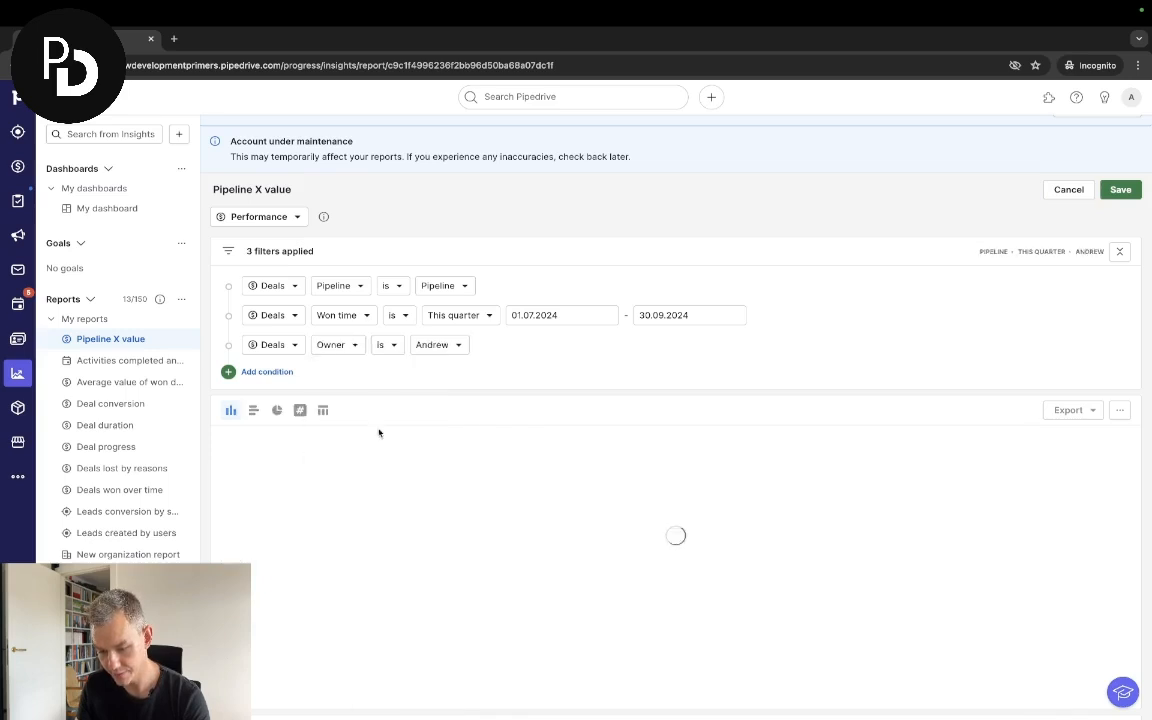
pyautogui.click(434, 345)
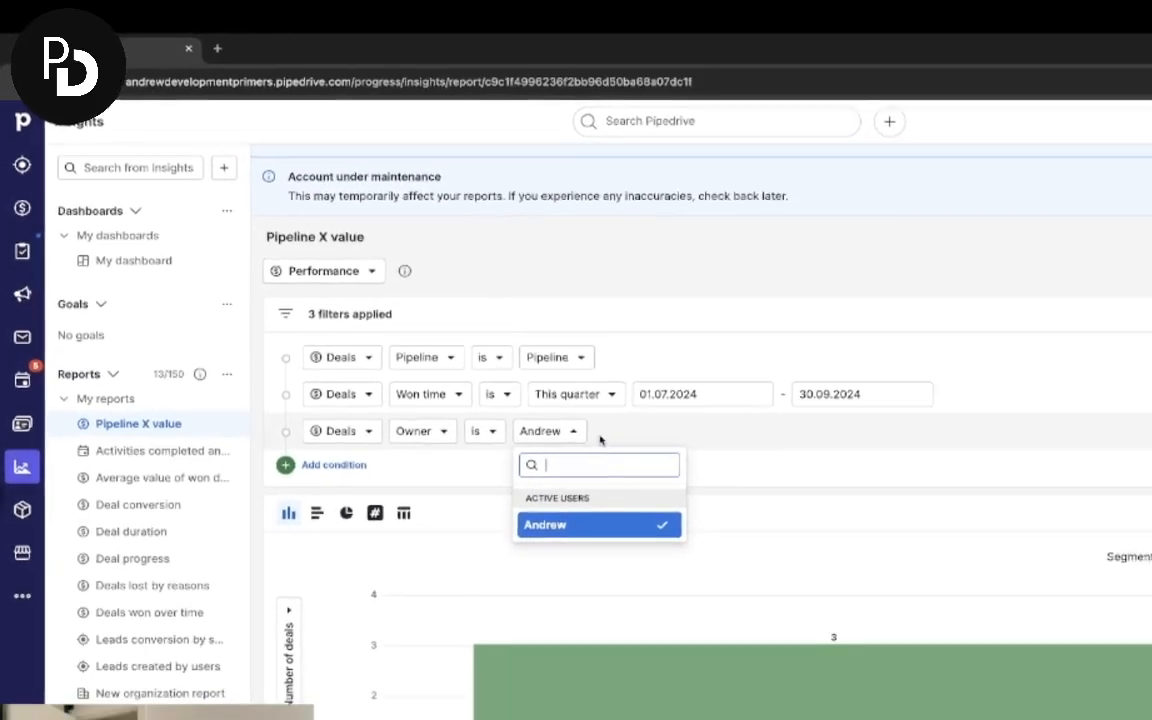
pyautogui.click(651, 472)
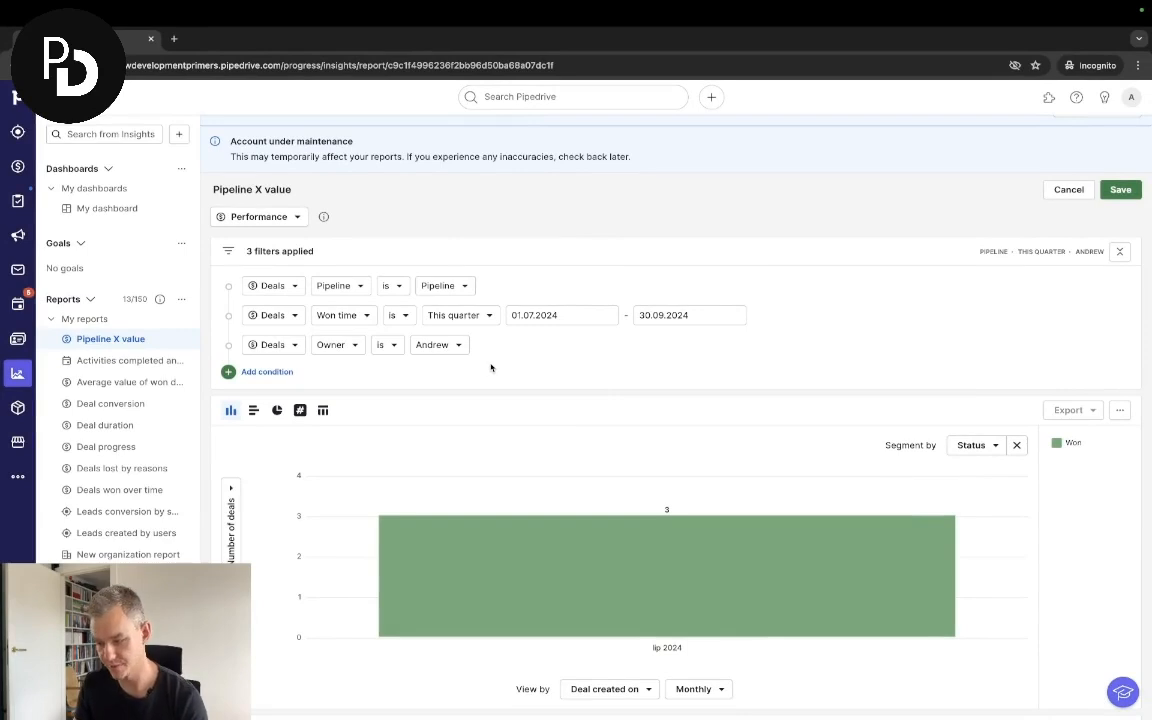
# Step: Save the Pipeline X value report with My dashboard assigned, placing it in a new section named after the deal owner
pyautogui.scroll(-1, 487, 360)
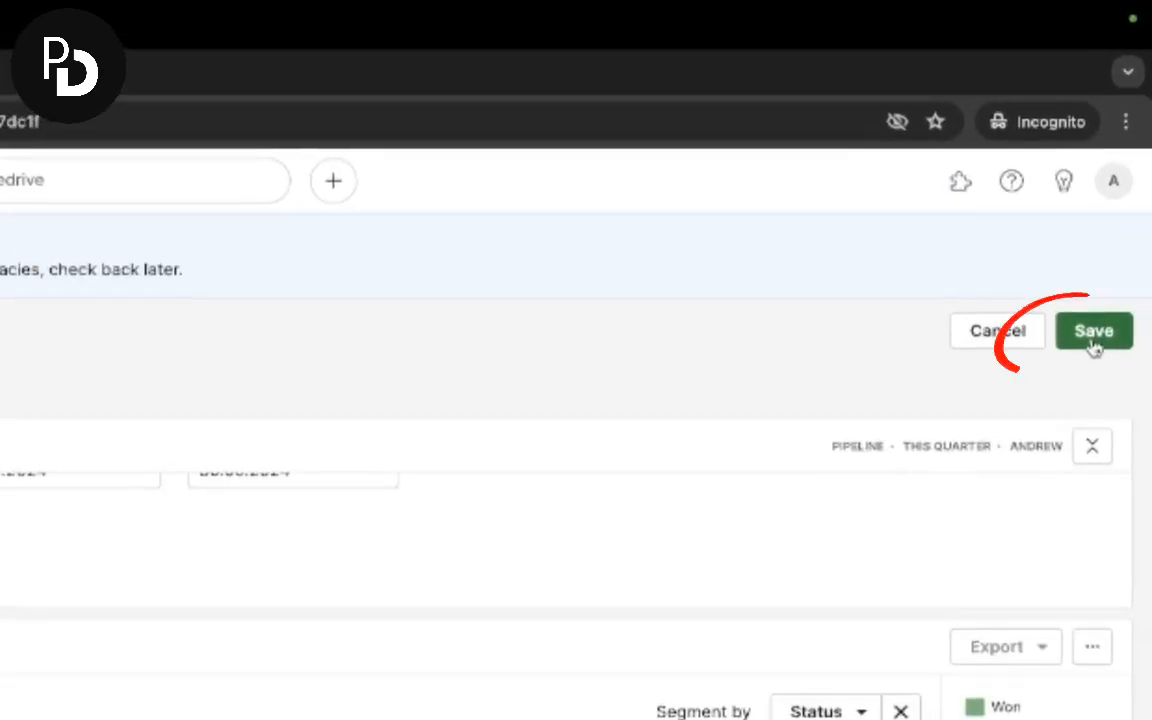
pyautogui.click(1094, 345)
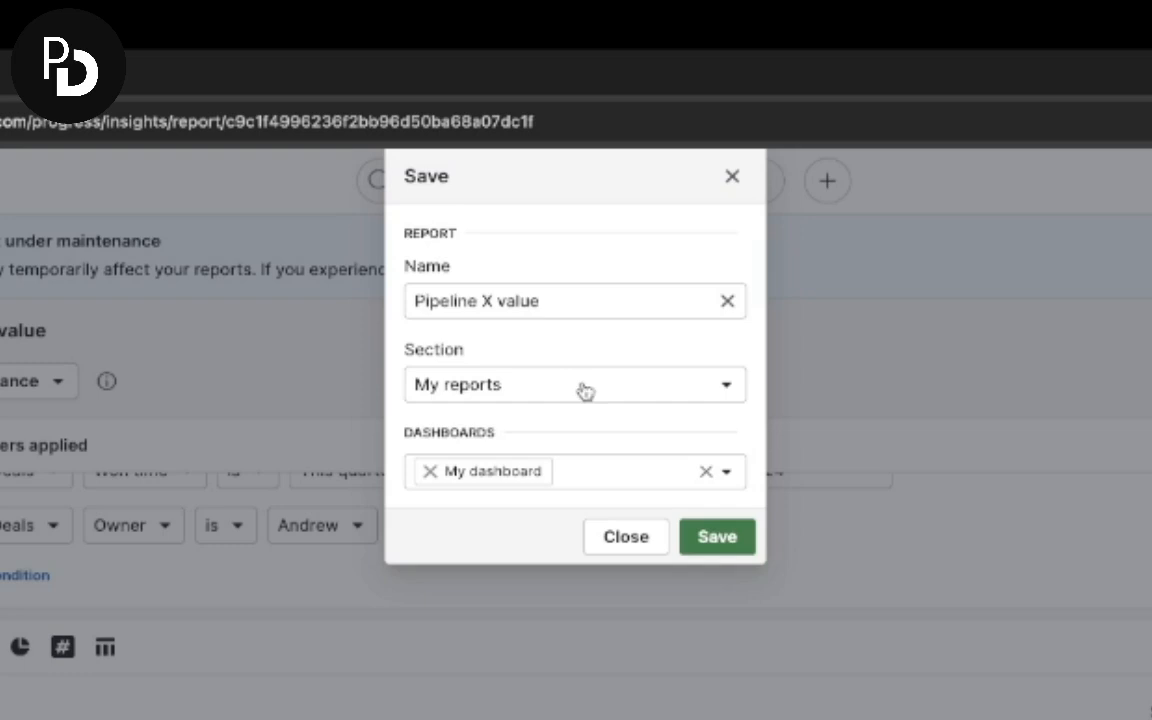
pyautogui.click(530, 398)
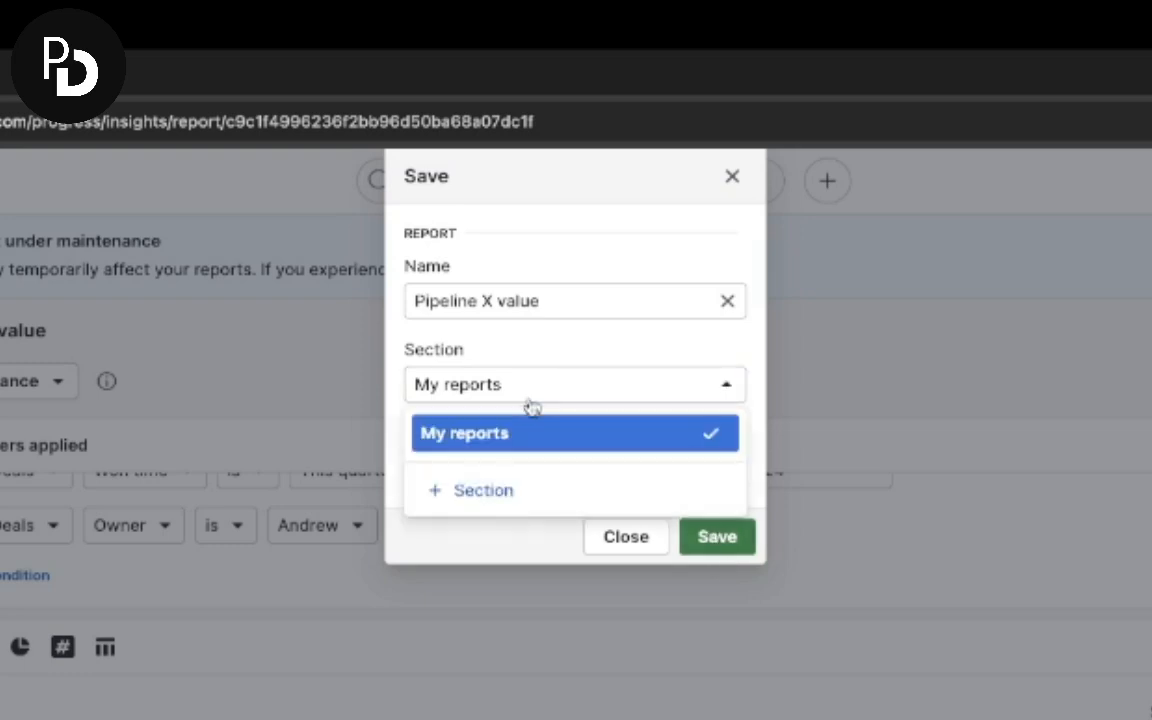
pyautogui.click(512, 499)
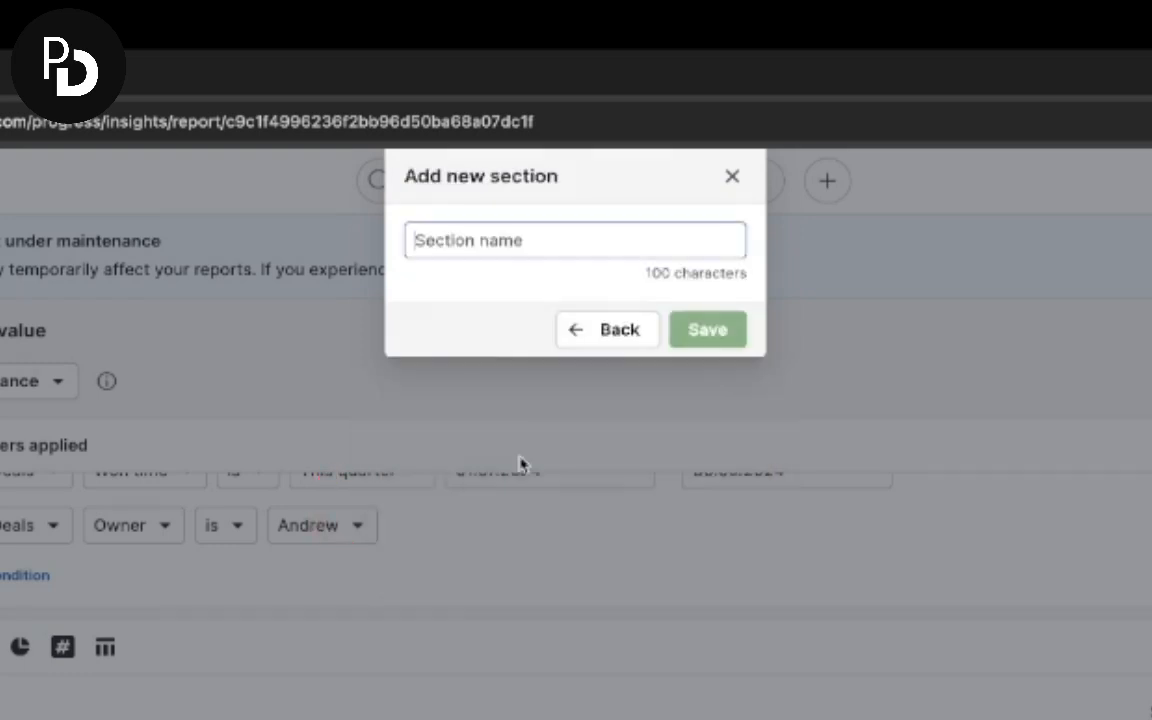
pyautogui.write('Andrew')
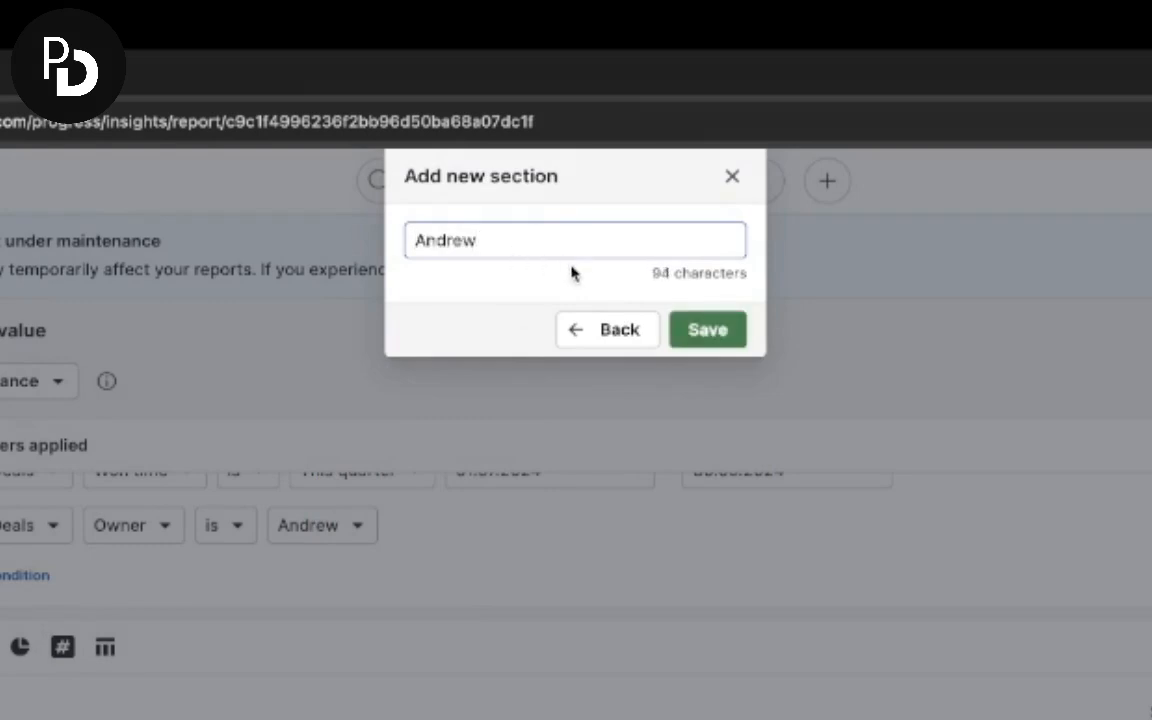
pyautogui.click(735, 335)
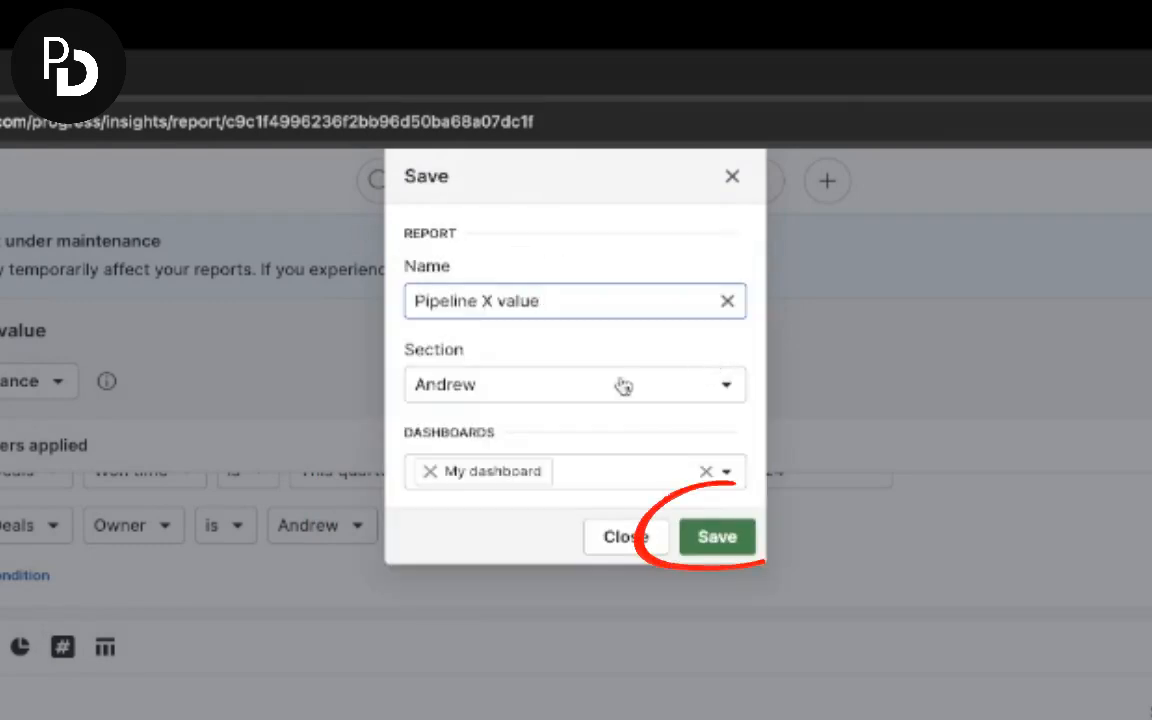
pyautogui.click(708, 537)
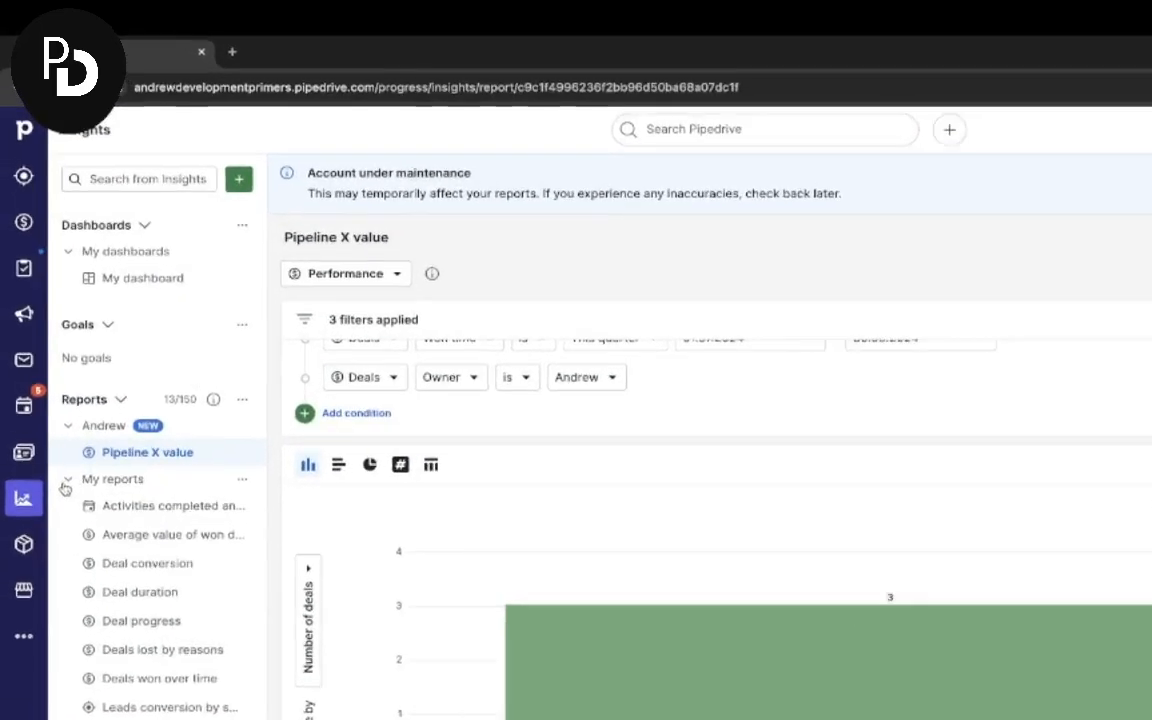
# Step: Collapse the My reports section and create a new Activity report of the type Activities performance
pyautogui.click(66, 482)
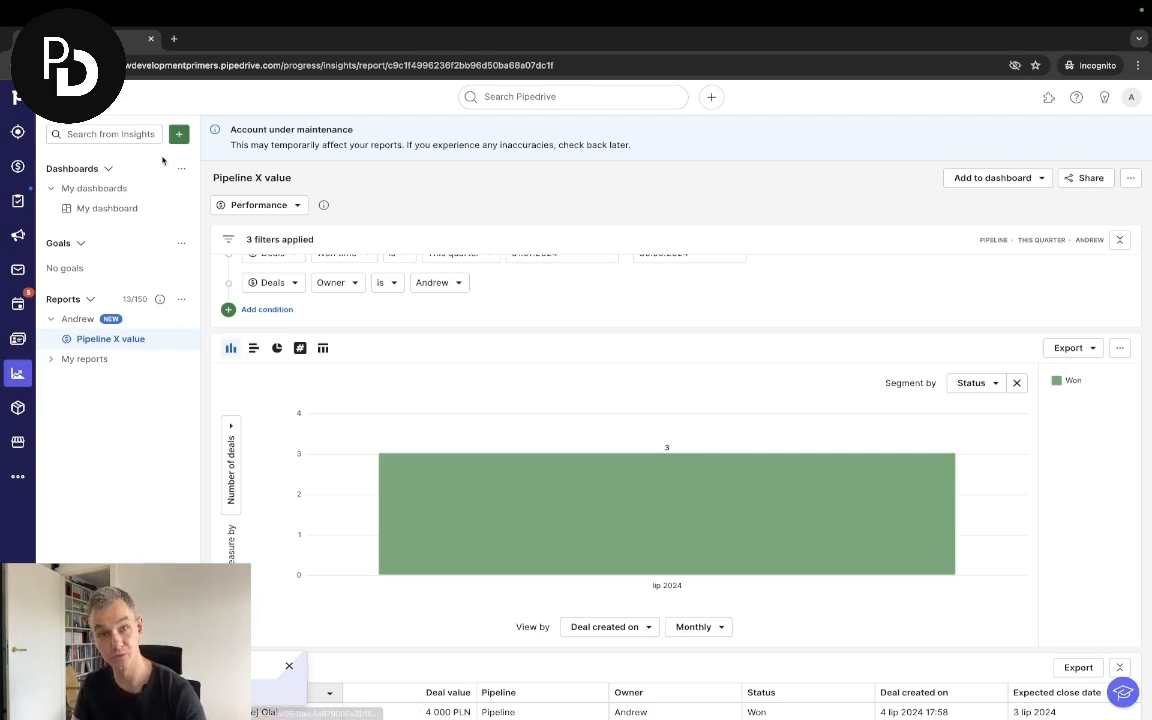
pyautogui.click(179, 133)
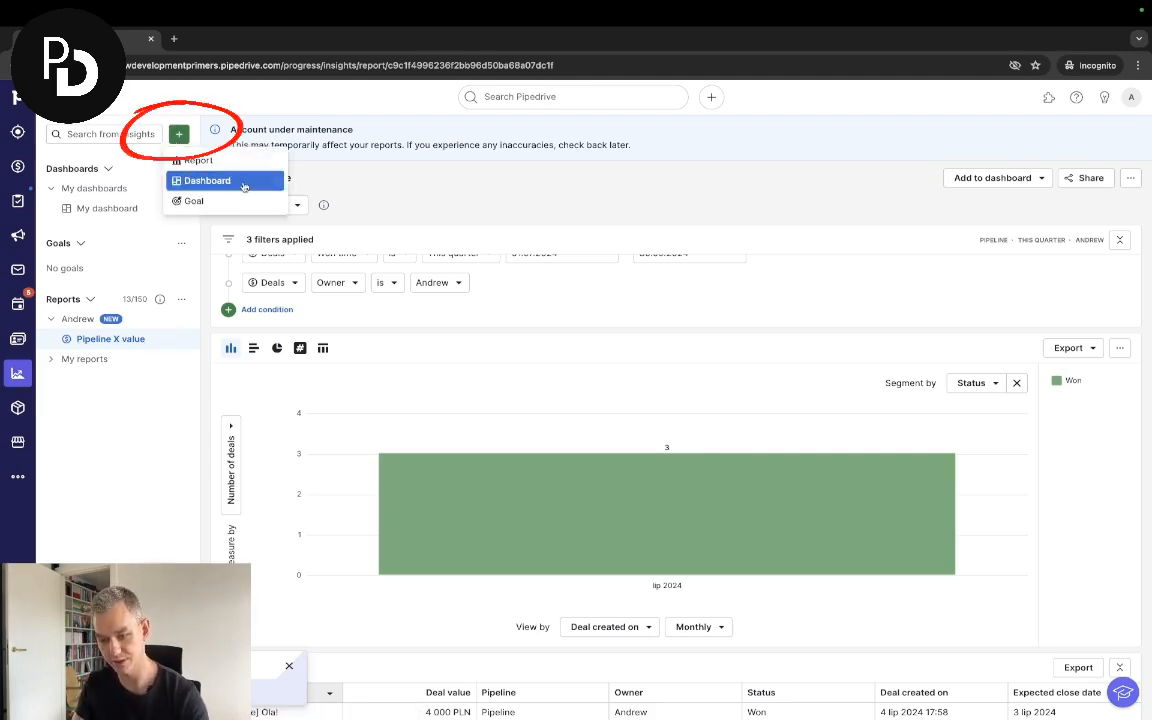
pyautogui.click(190, 157)
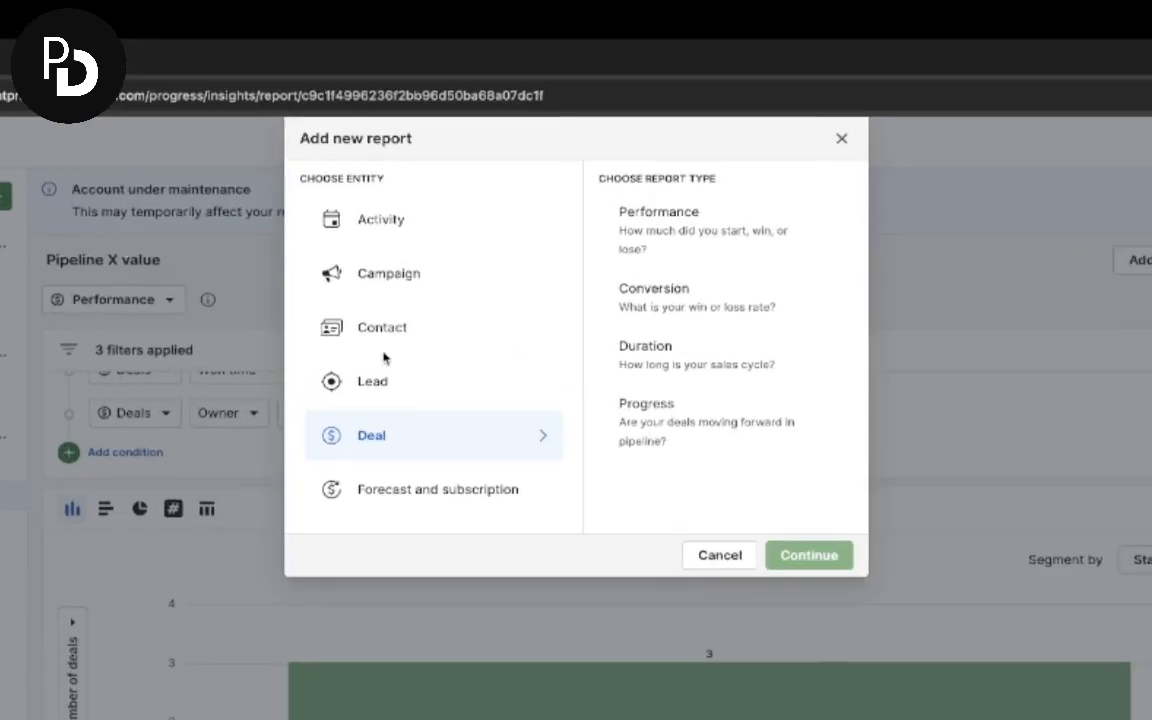
pyautogui.click(420, 232)
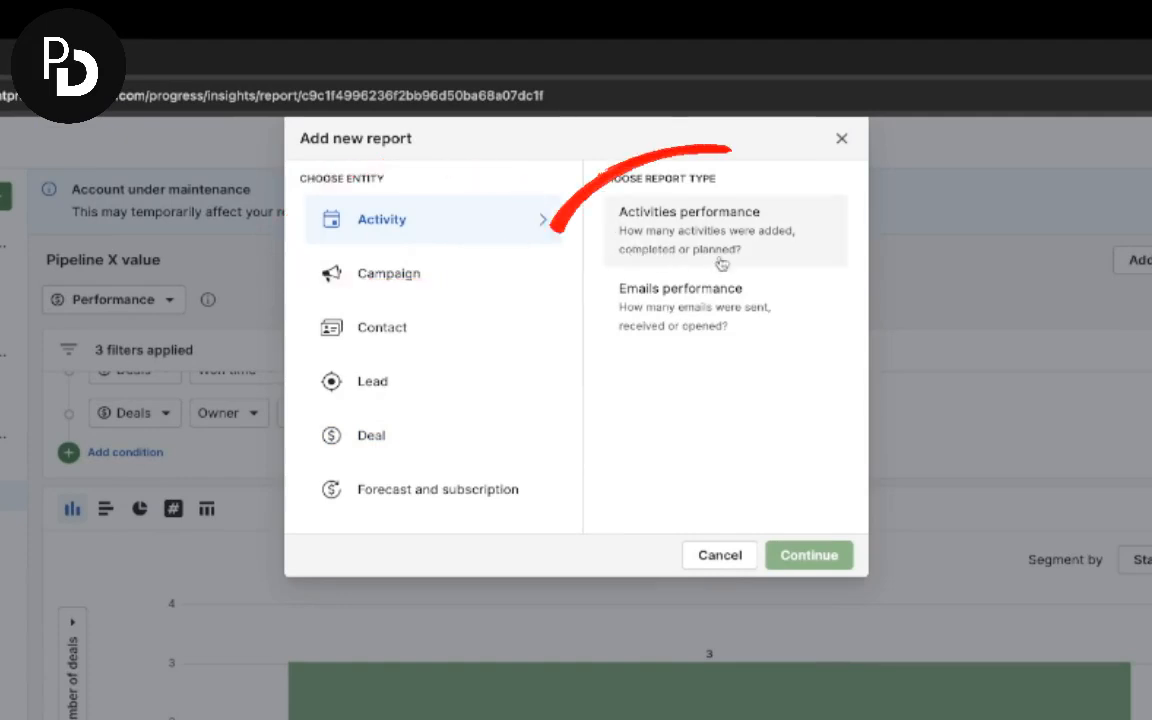
pyautogui.click(648, 236)
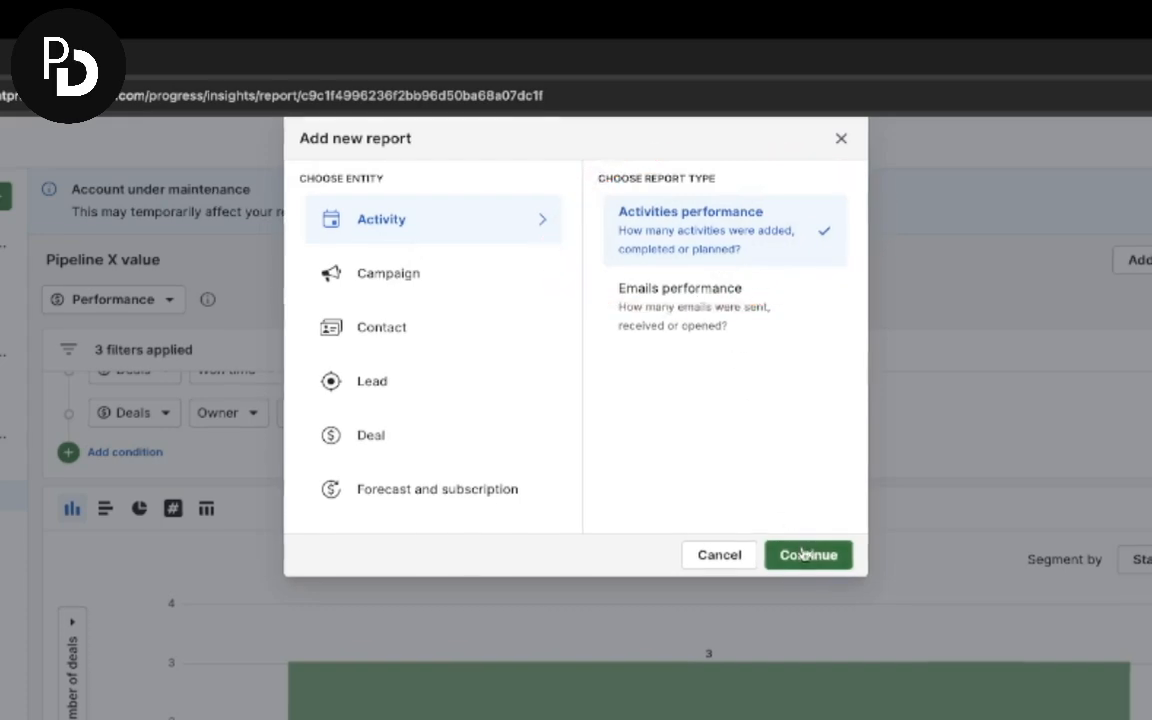
pyautogui.click(805, 553)
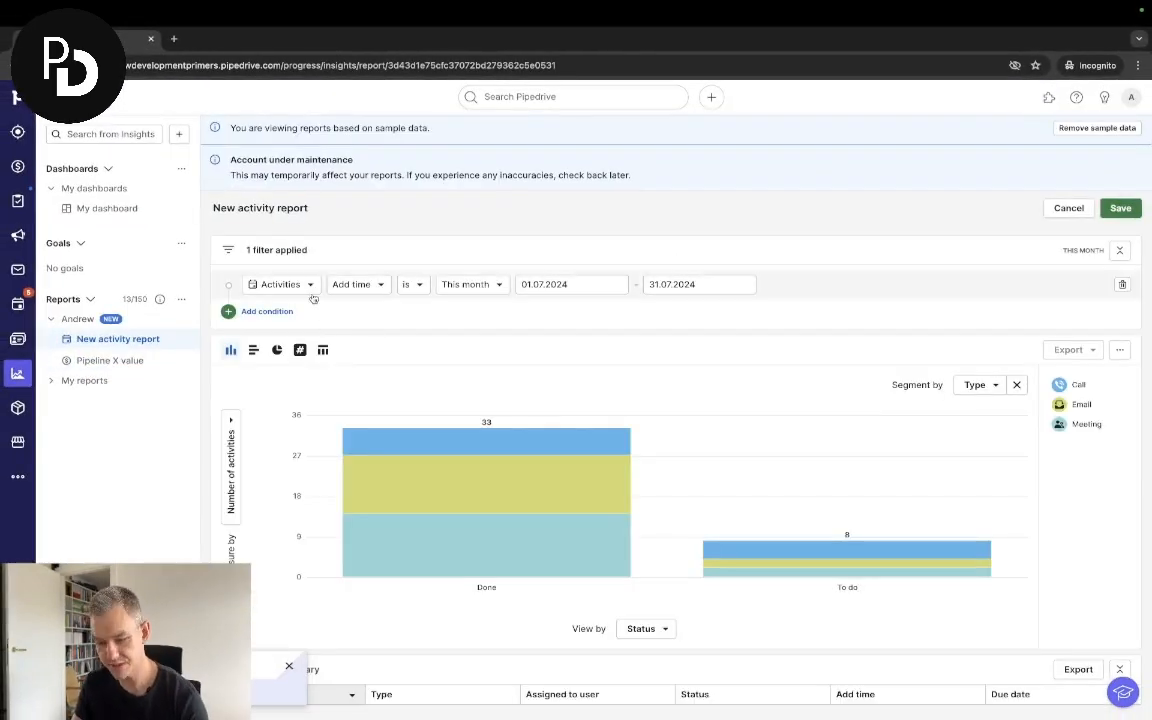
# Step: Filter the new activity report by Marked as done time with the period This week
pyautogui.click(311, 286)
pyautogui.click(311, 286)
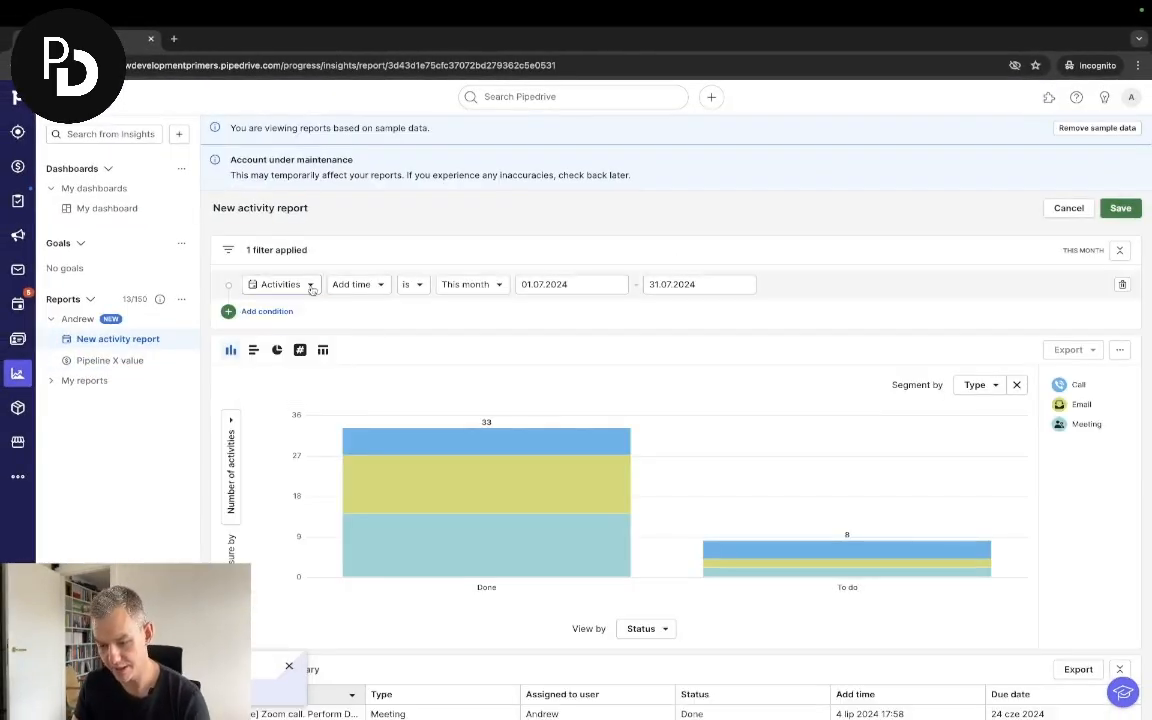
pyautogui.click(374, 287)
pyautogui.scroll(-2, 405, 470)
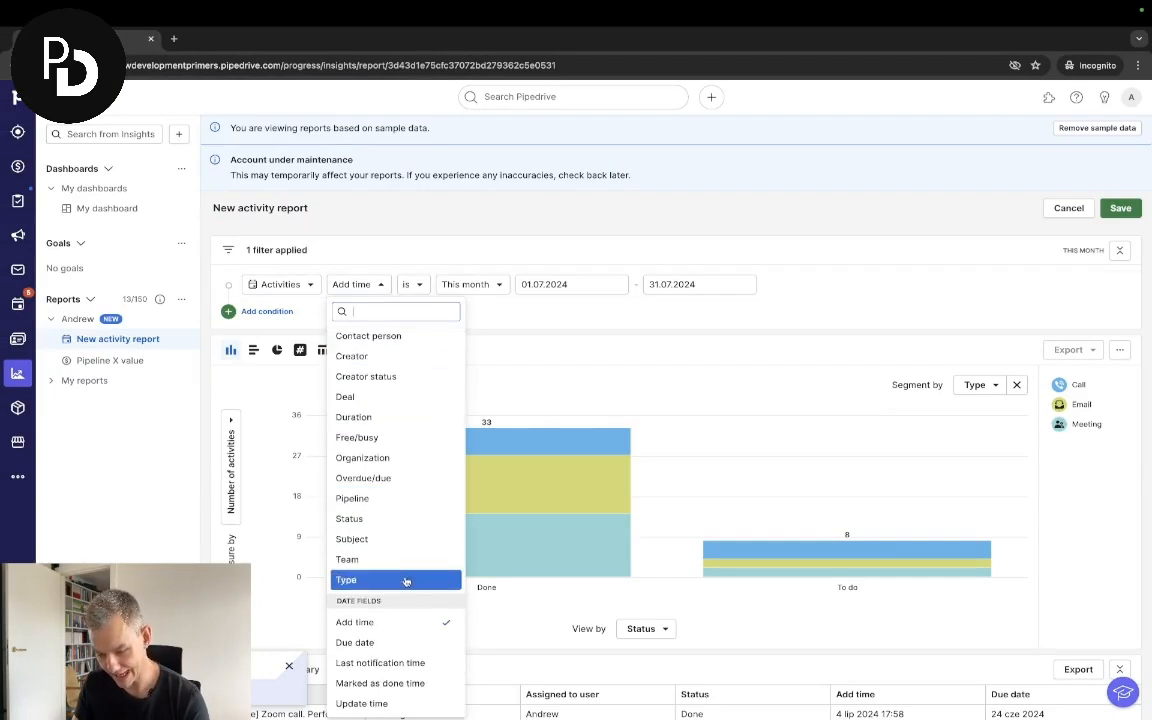
pyautogui.scroll(-1, 486, 606)
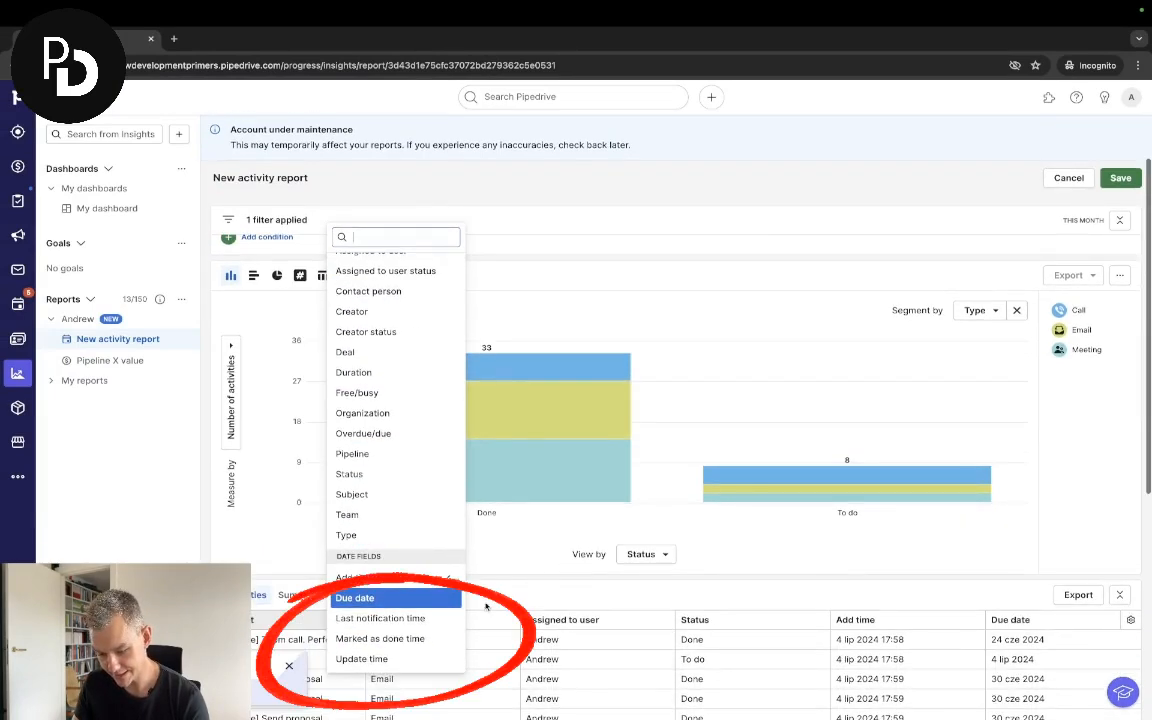
pyautogui.click(439, 638)
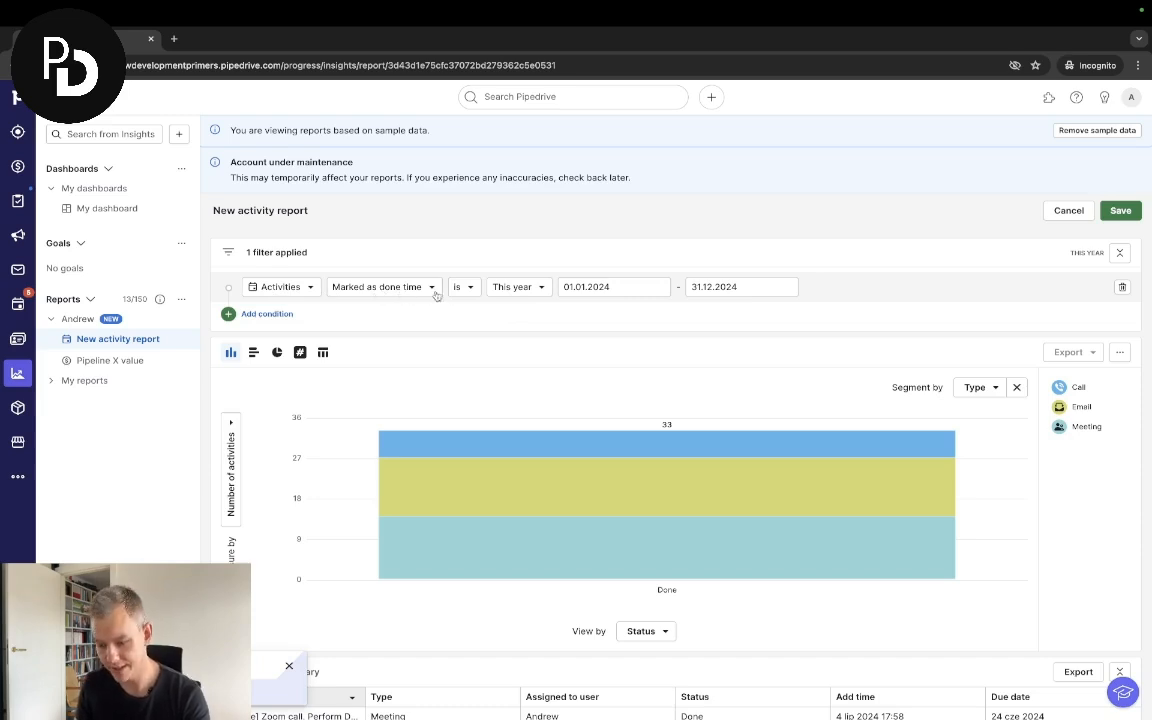
pyautogui.click(515, 287)
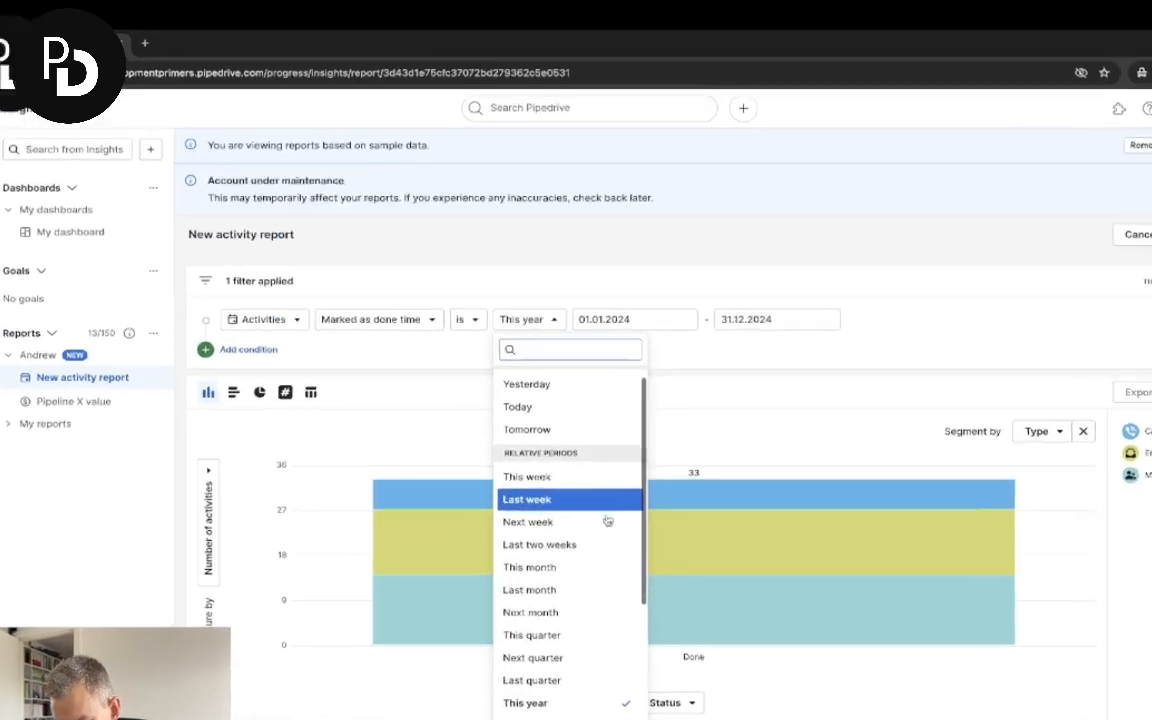
pyautogui.click(586, 477)
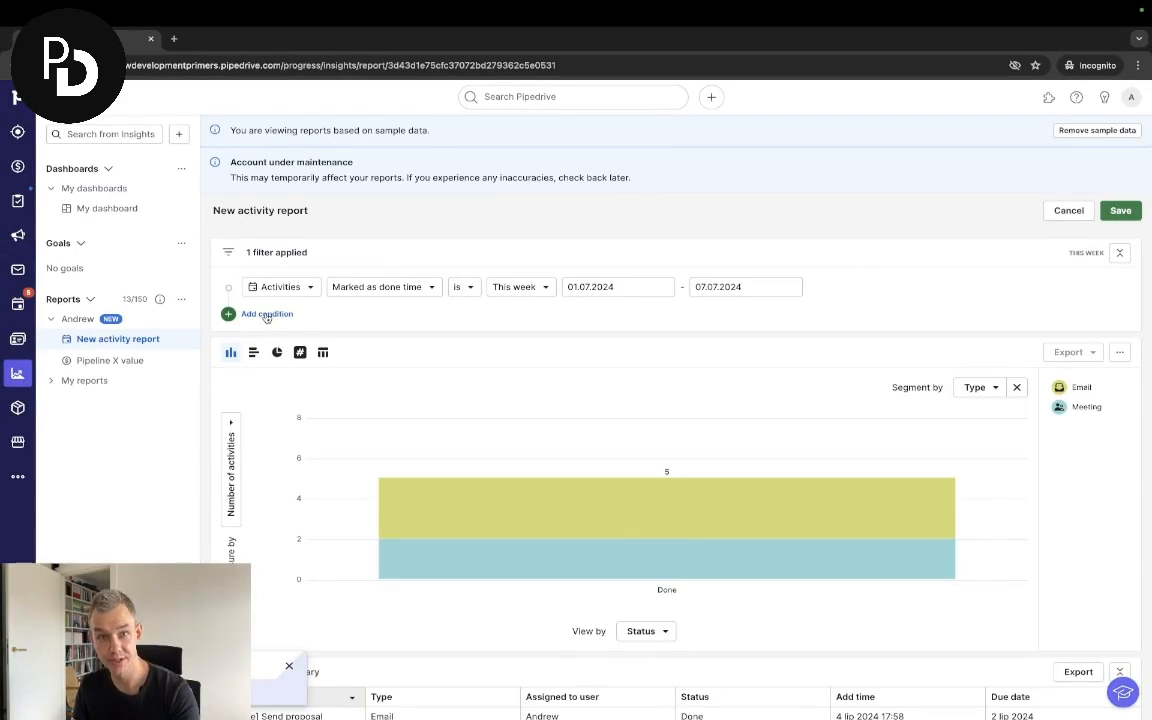
# Step: Add a second activities condition on Assigned to user with the account's active user as its value
pyautogui.click(267, 314)
pyautogui.click(306, 318)
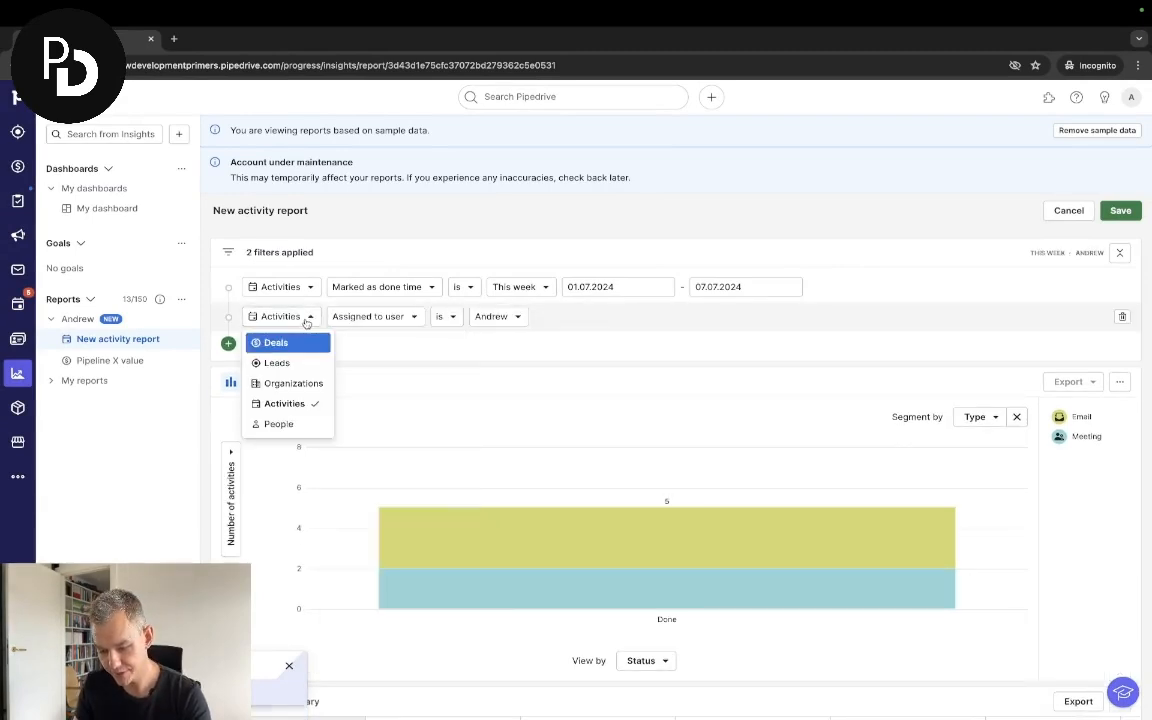
pyautogui.click(372, 316)
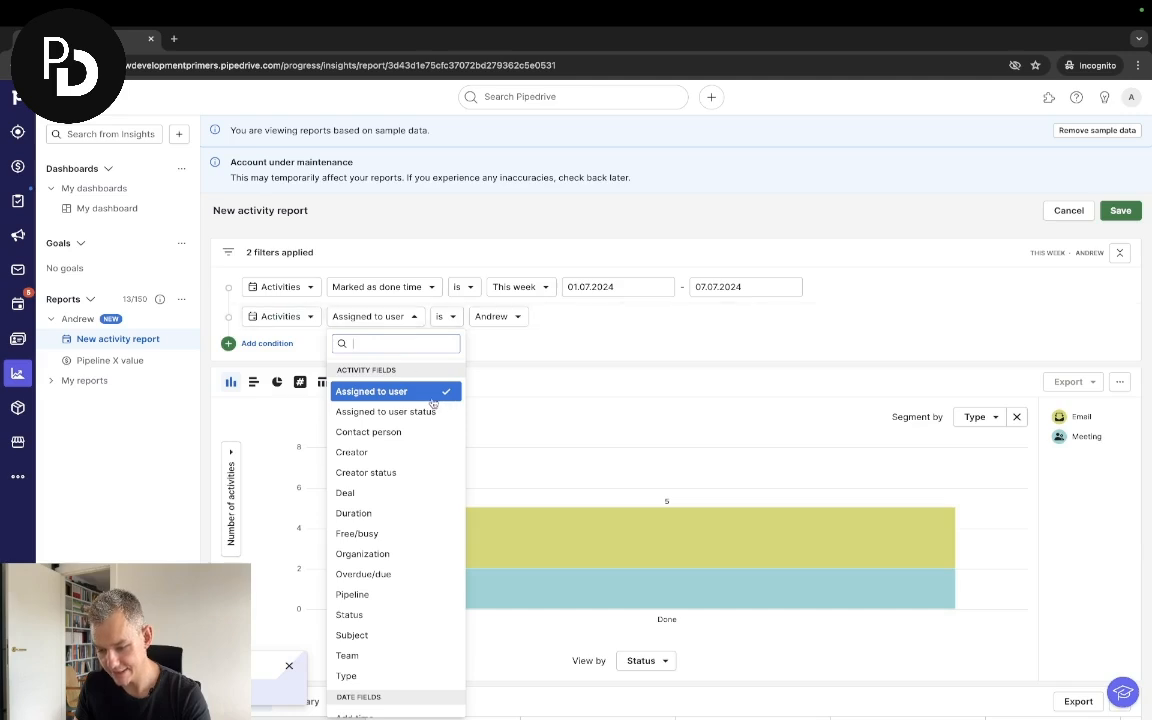
pyautogui.click(433, 400)
pyautogui.click(508, 322)
# Step: Try the "is any of" operator on the Assigned to user condition and view its selectable users
pyautogui.click(438, 323)
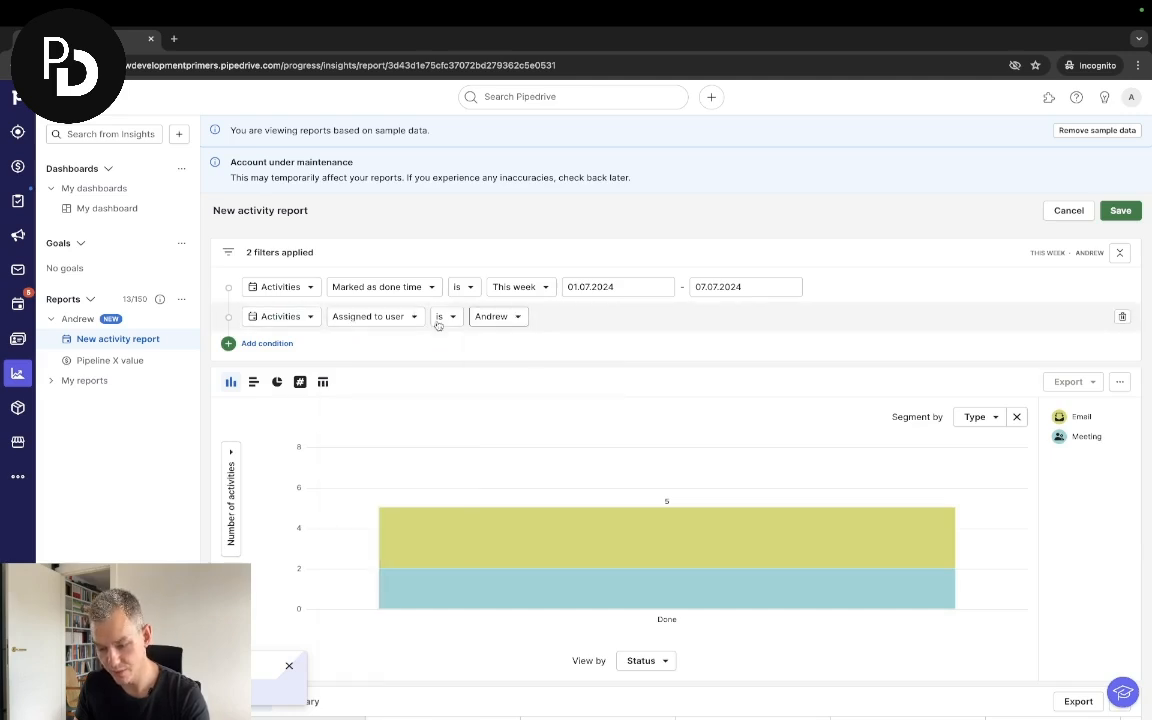
pyautogui.click(440, 317)
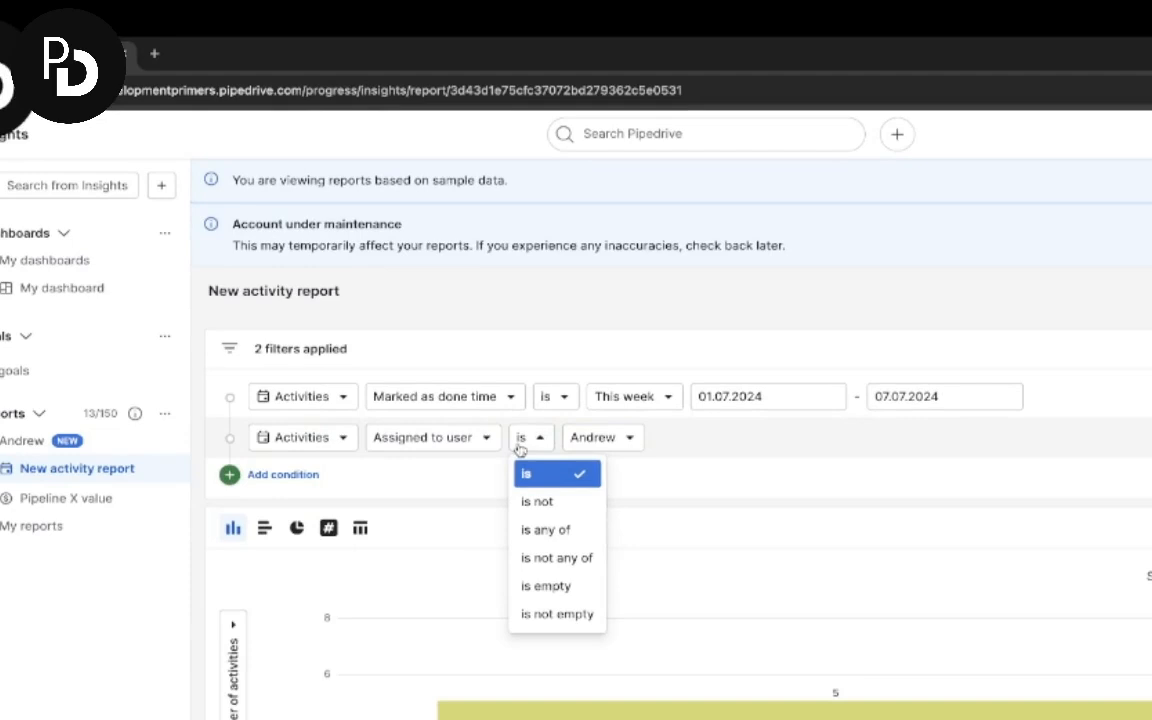
pyautogui.click(578, 528)
pyautogui.click(610, 440)
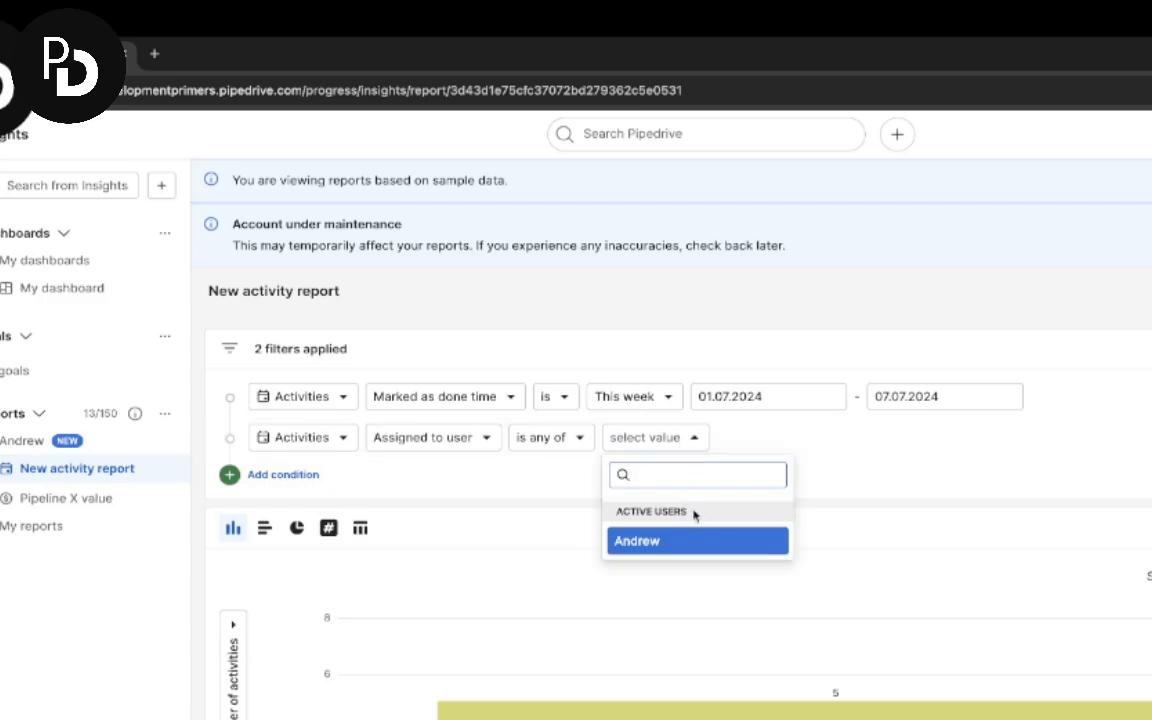
pyautogui.click(833, 473)
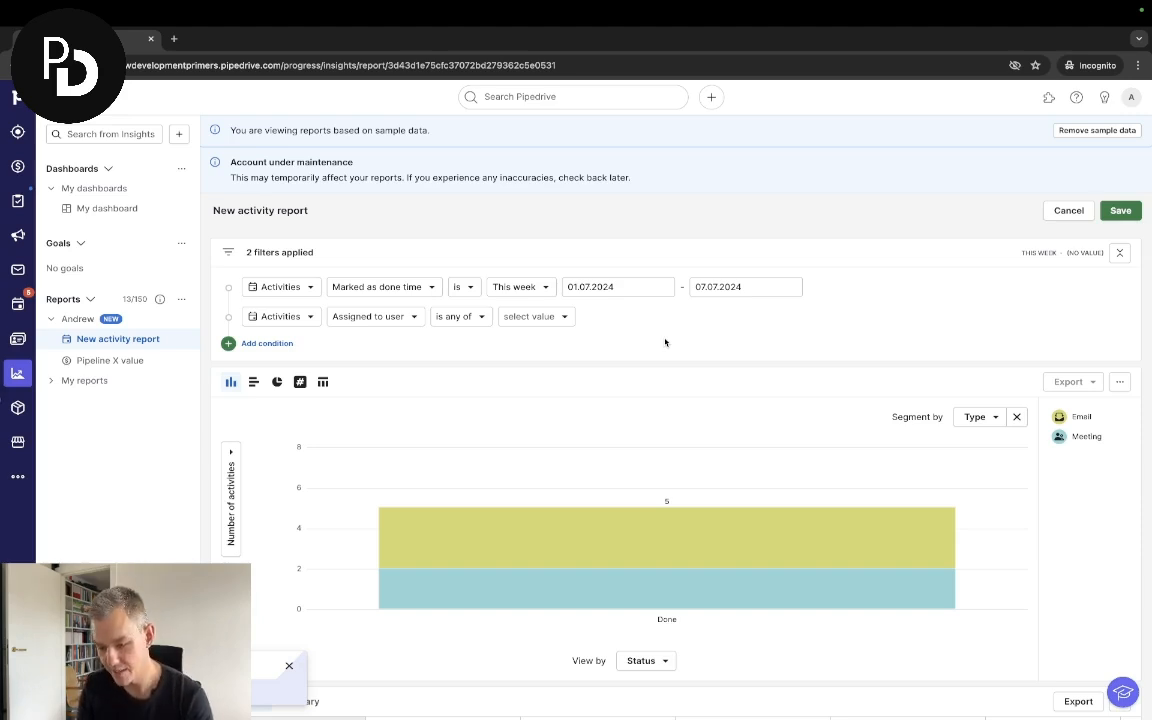
pyautogui.click(532, 316)
# Step: Set the Assigned to user condition's operator to "is" and choose the active user as its value
pyautogui.click(455, 316)
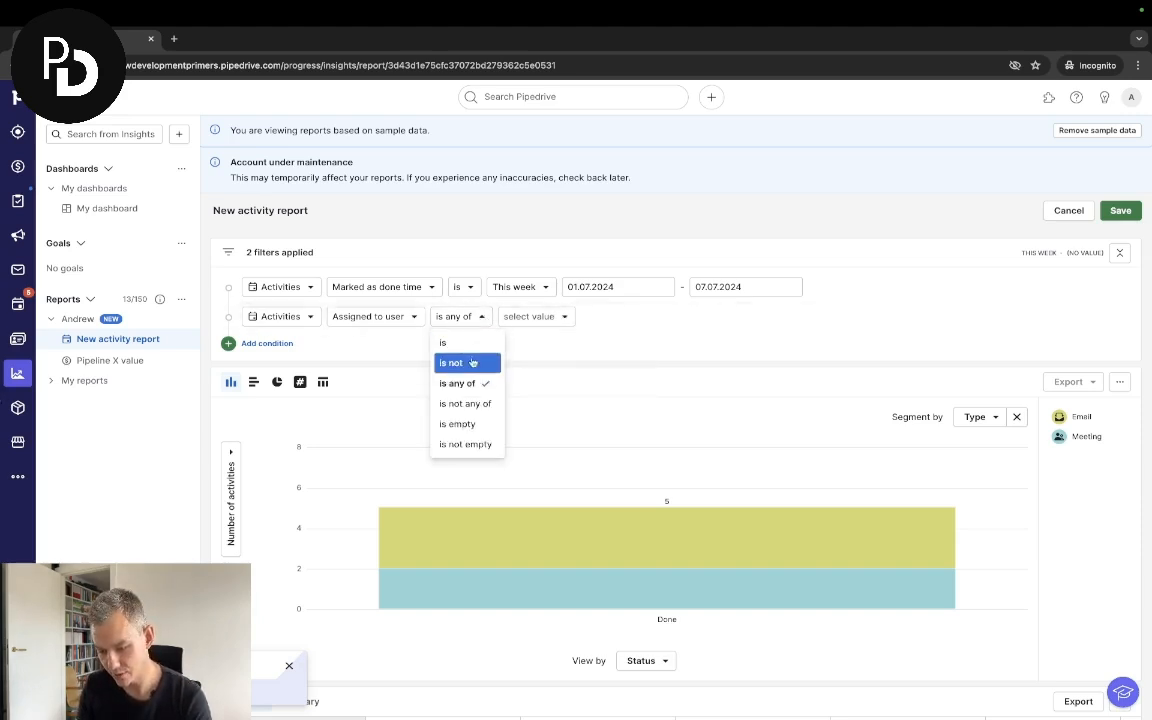
pyautogui.click(473, 342)
pyautogui.click(514, 319)
pyautogui.click(548, 389)
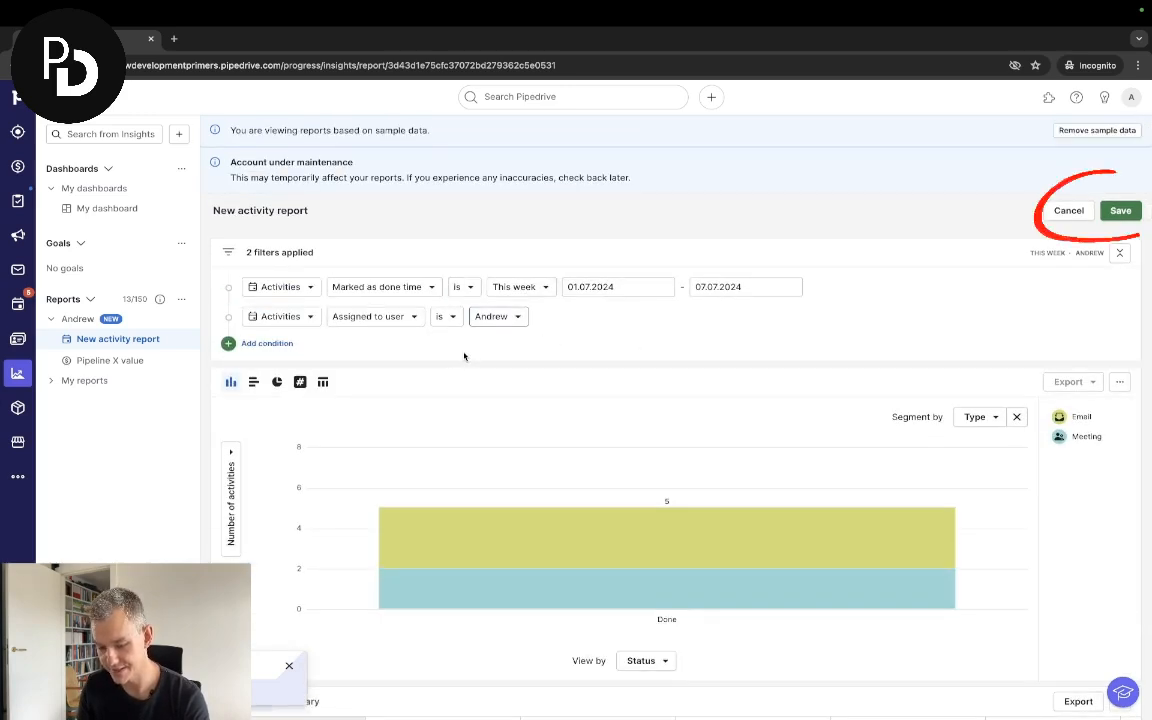
# Step: Save the report as the assigned user's first name plus "weekly activites", in that user's section with My dashboard assigned
pyautogui.click(1120, 210)
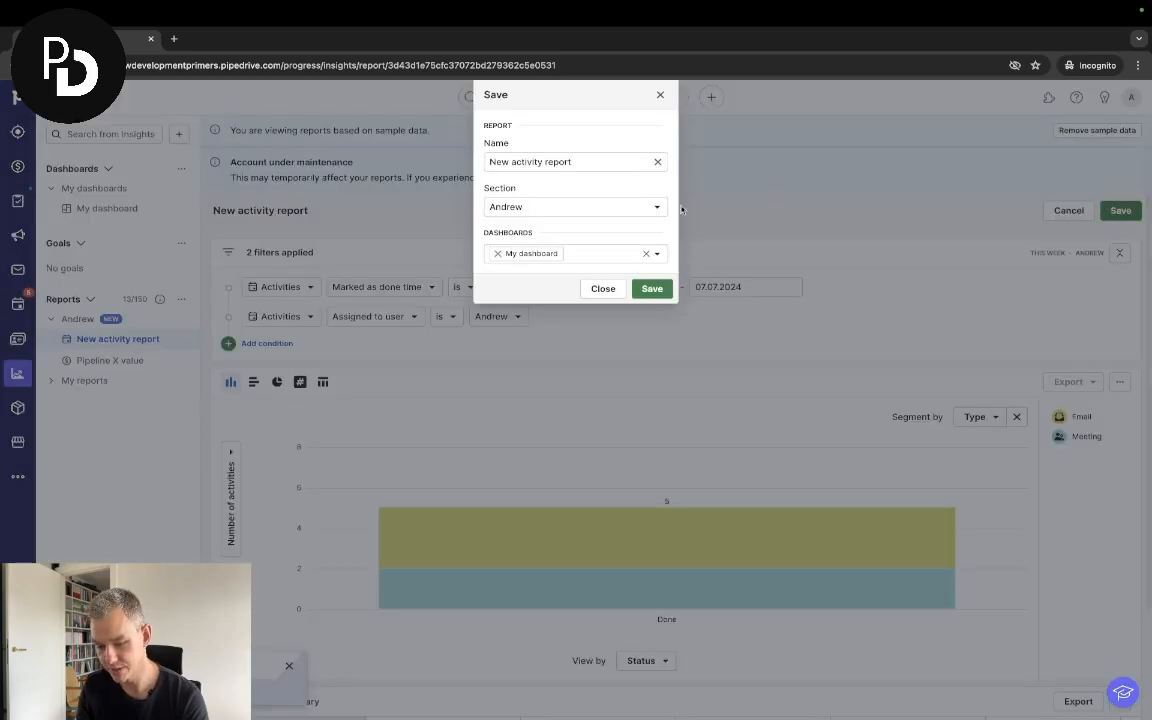
pyautogui.press('BackSpace')
pyautogui.click(580, 167)
pyautogui.write('Andr')
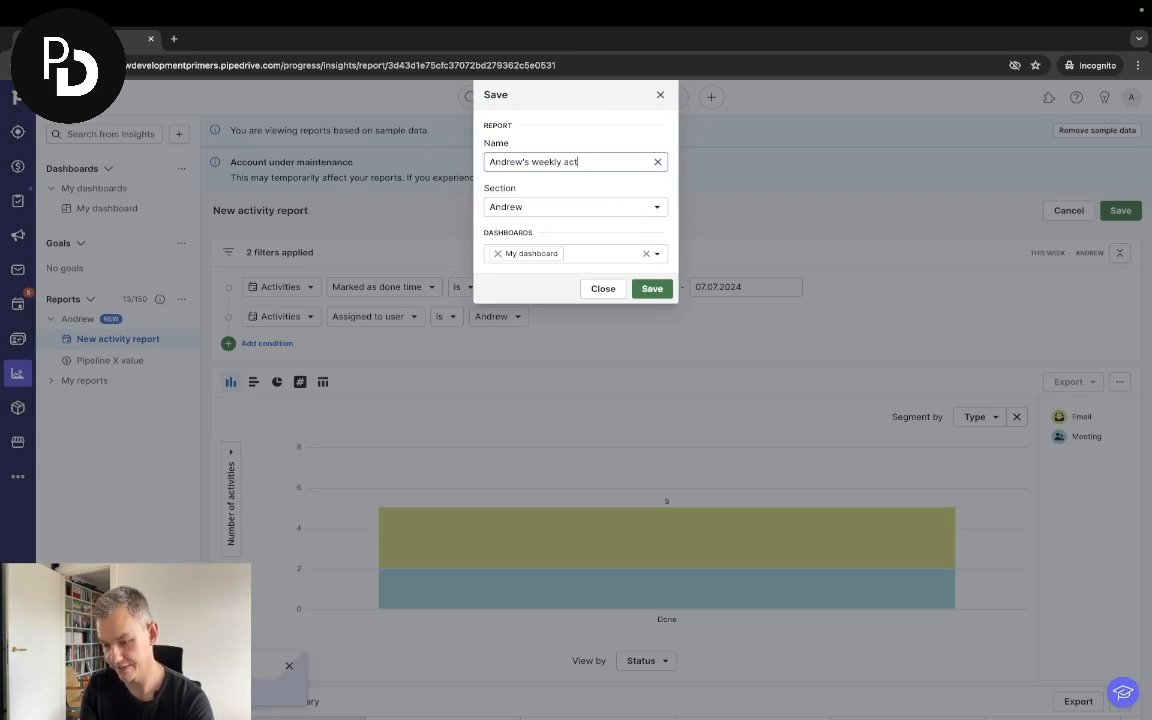
pyautogui.write("ew's")
pyautogui.click(527, 207)
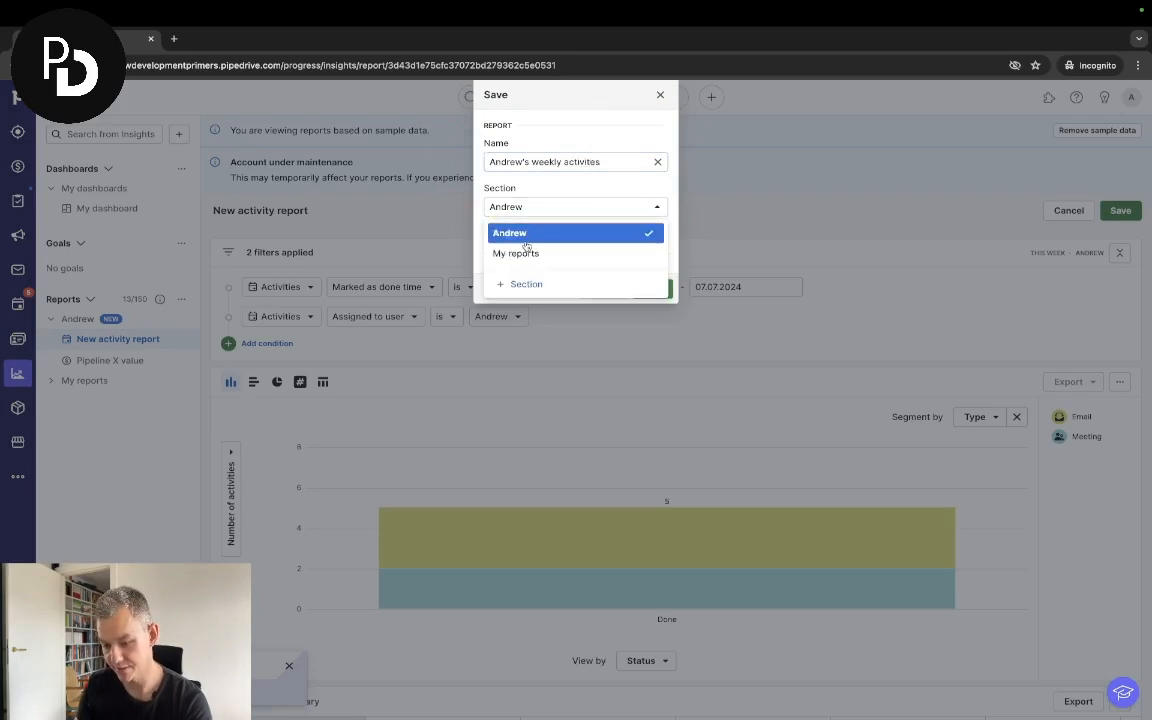
pyautogui.click(512, 231)
pyautogui.click(651, 288)
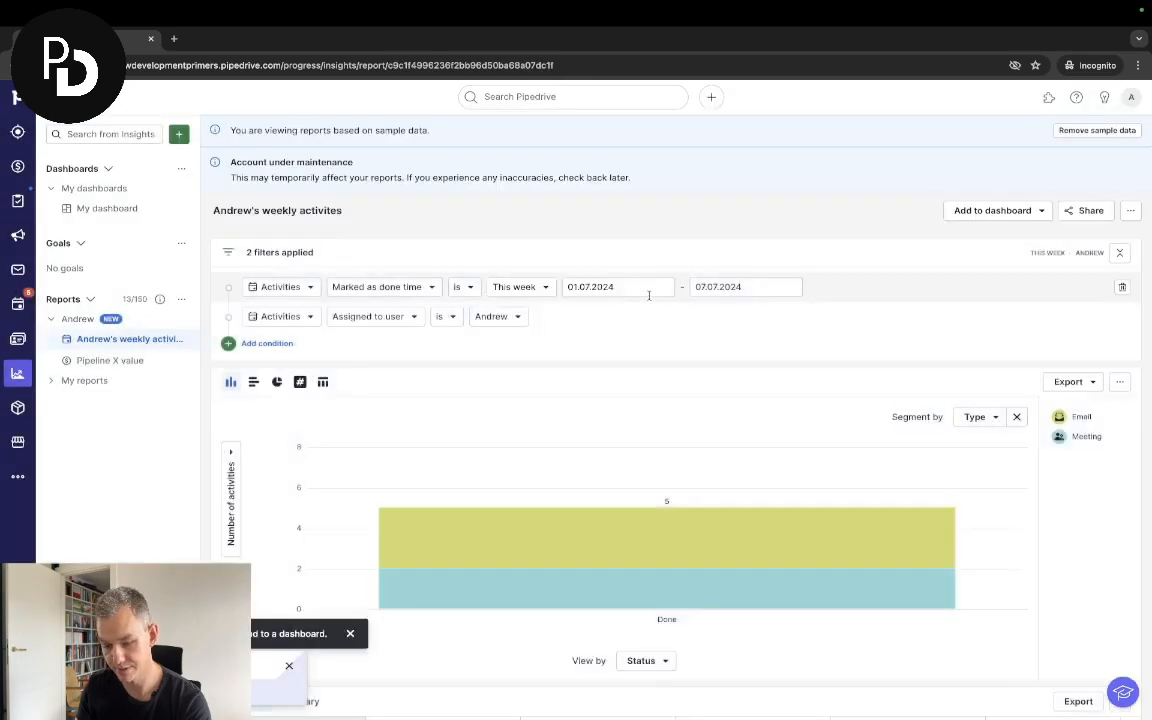
# Step: Review the two saved reports in the user's section by switching between the weekly activities and Pipeline X value reports
pyautogui.click(183, 362)
pyautogui.click(145, 339)
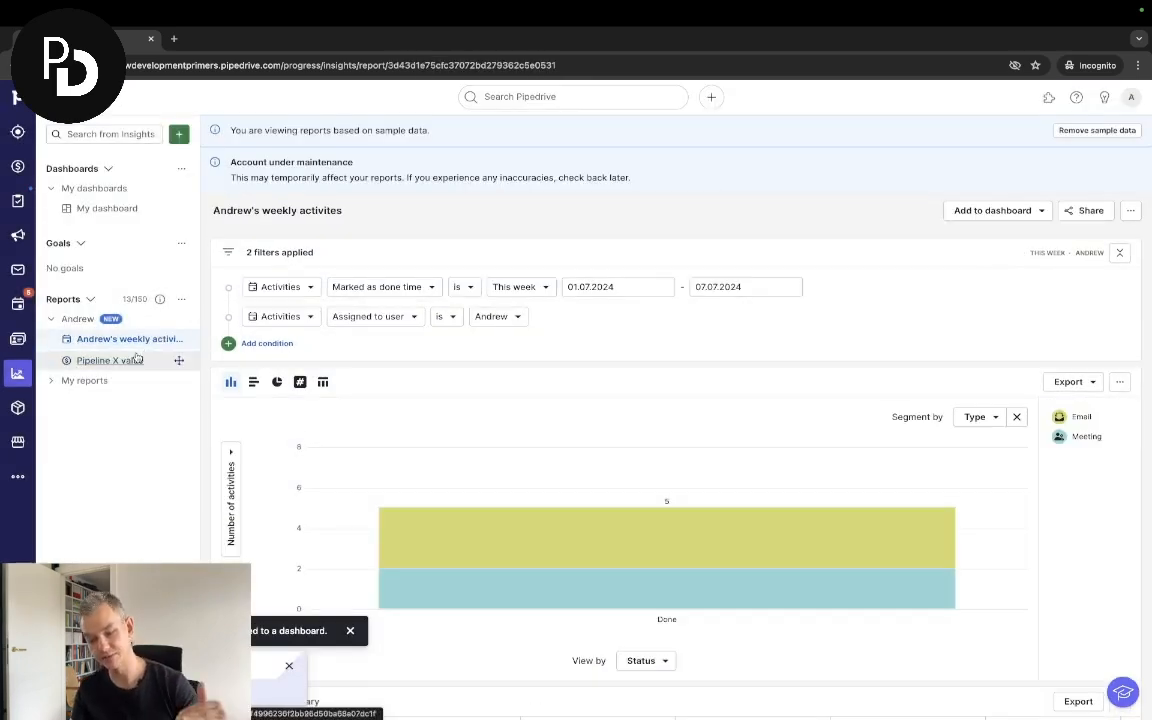
pyautogui.click(140, 360)
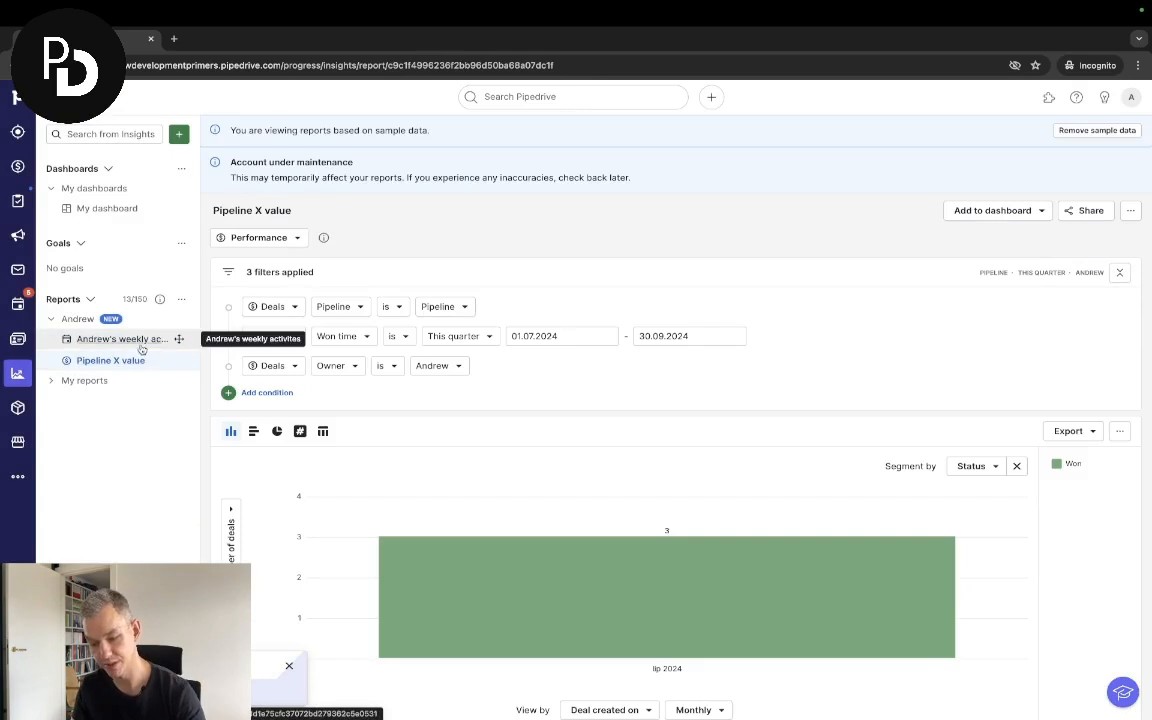
pyautogui.click(141, 342)
pyautogui.click(141, 360)
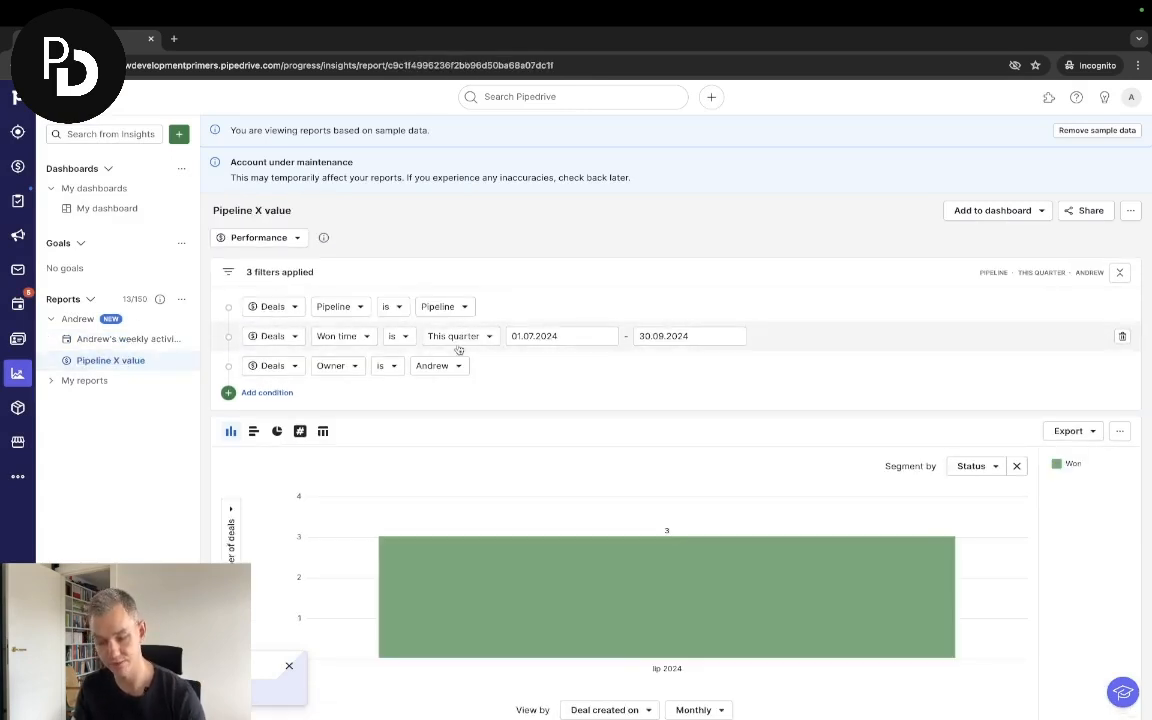